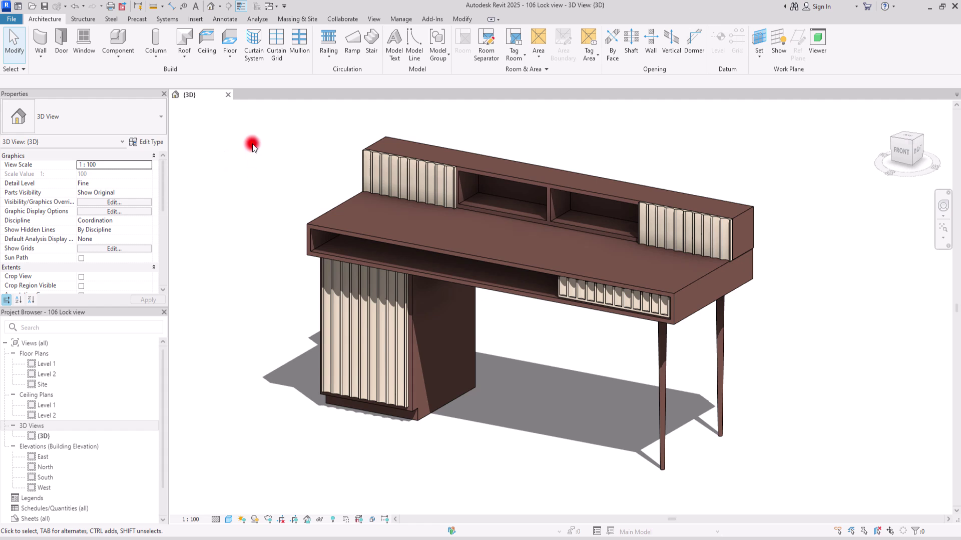
Try to tag an element by category in the unlocked default 3D view.
{"action": "left_click", "coordinate": [225, 19]}
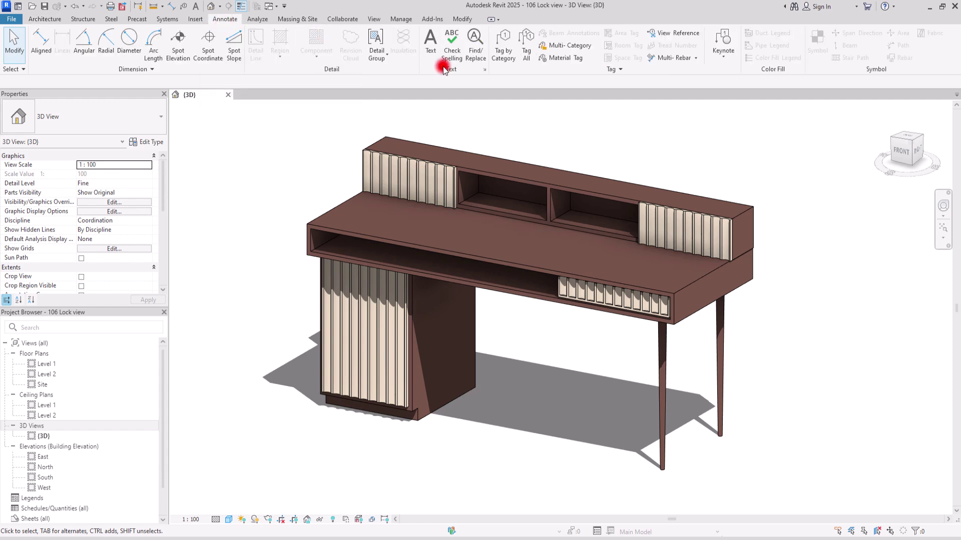
{"action": "left_click", "coordinate": [502, 46]}
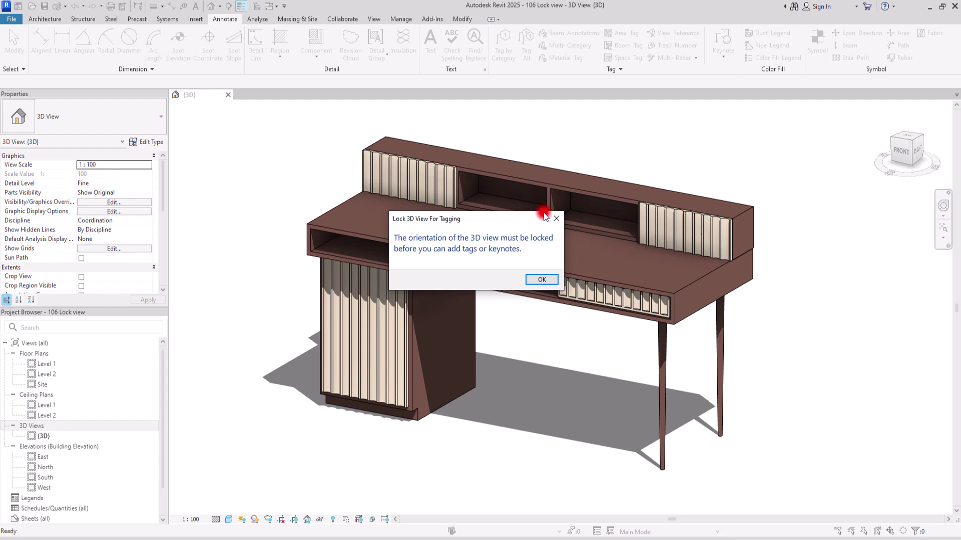
{"action": "left_click", "coordinate": [556, 219]}
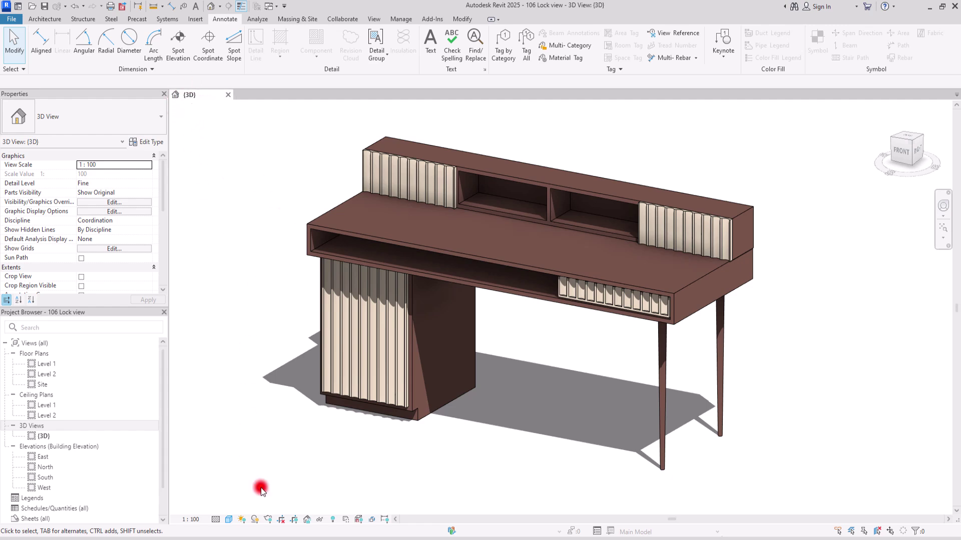
Save the orientation of the default 3D view and lock it under the view name A.
{"action": "left_click", "coordinate": [306, 523]}
{"action": "mouse_move", "coordinate": [306, 247]}
{"action": "left_mouse_down"}
{"action": "mouse_move", "coordinate": [337, 356]}
{"action": "mouse_move", "coordinate": [468, 328]}
{"action": "mouse_move", "coordinate": [517, 334]}
{"action": "mouse_move", "coordinate": [266, 369]}
{"action": "mouse_move", "coordinate": [561, 345]}
{"action": "mouse_move", "coordinate": [678, 238]}
{"action": "mouse_move", "coordinate": [501, 243]}
{"action": "mouse_move", "coordinate": [398, 333]}
{"action": "mouse_move", "coordinate": [619, 385]}
{"action": "mouse_move", "coordinate": [592, 436]}
{"action": "mouse_move", "coordinate": [443, 298]}
{"action": "mouse_move", "coordinate": [316, 239]}
{"action": "mouse_move", "coordinate": [462, 371]}
{"action": "mouse_move", "coordinate": [430, 405]}
{"action": "left_mouse_up"}
{"action": "left_click", "coordinate": [319, 521]}
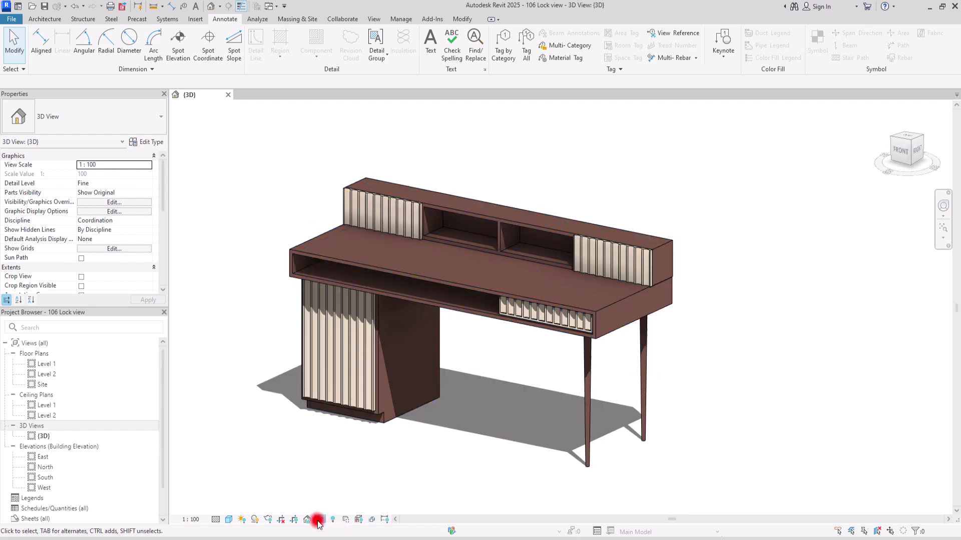
{"action": "left_click", "coordinate": [307, 521]}
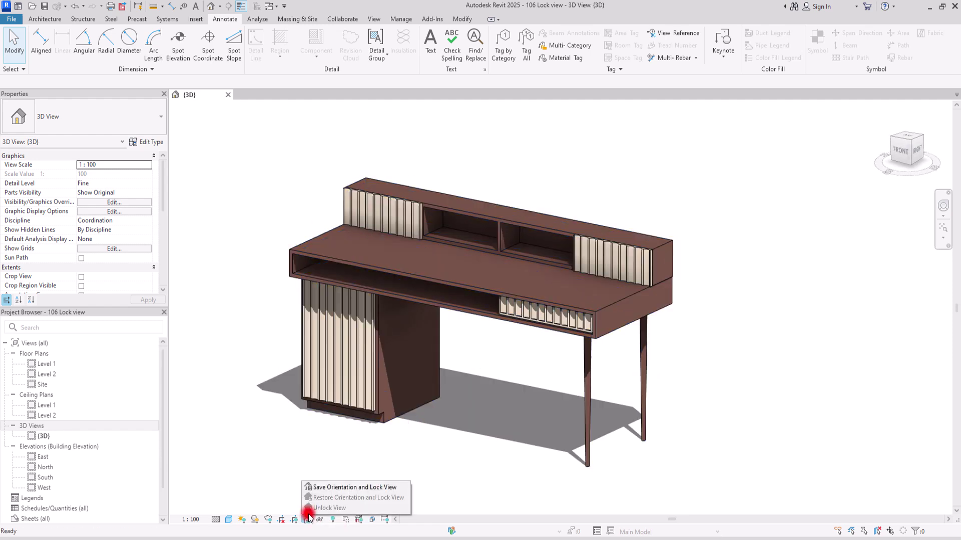
{"action": "left_click", "coordinate": [319, 489]}
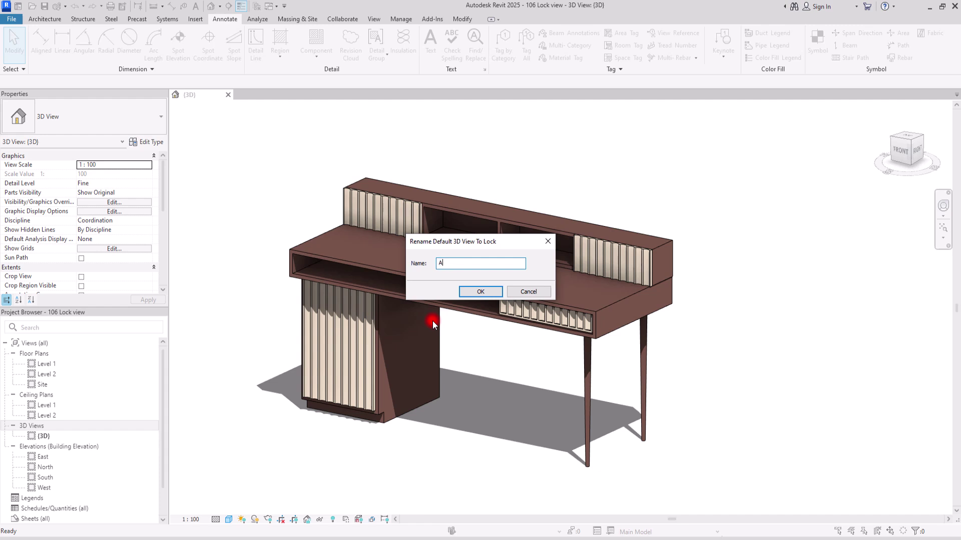
{"action": "left_click", "coordinate": [479, 292]}
{"action": "scroll", "coordinate": [455, 351], "scroll_direction": "down", "scroll_amount": 4}
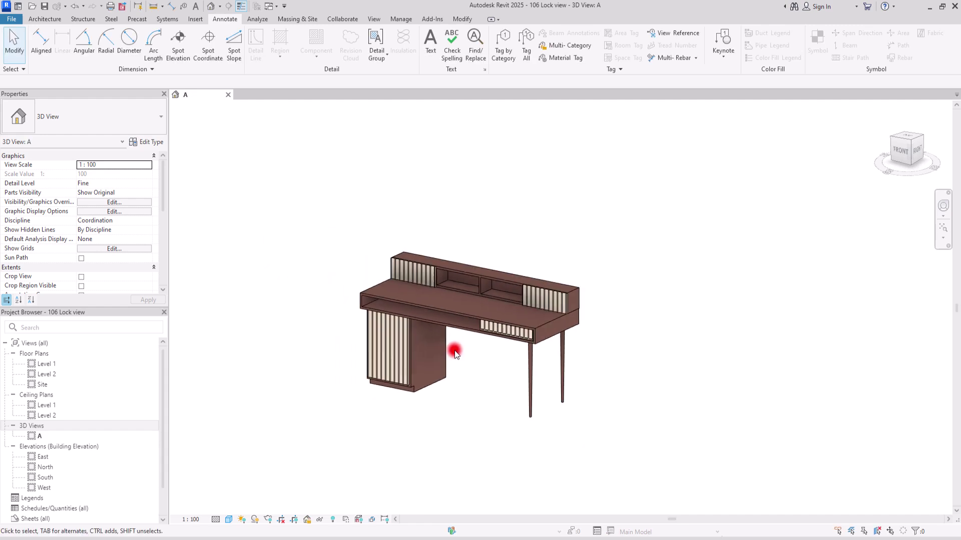
{"action": "scroll", "coordinate": [461, 350], "scroll_direction": "up", "scroll_amount": 5}
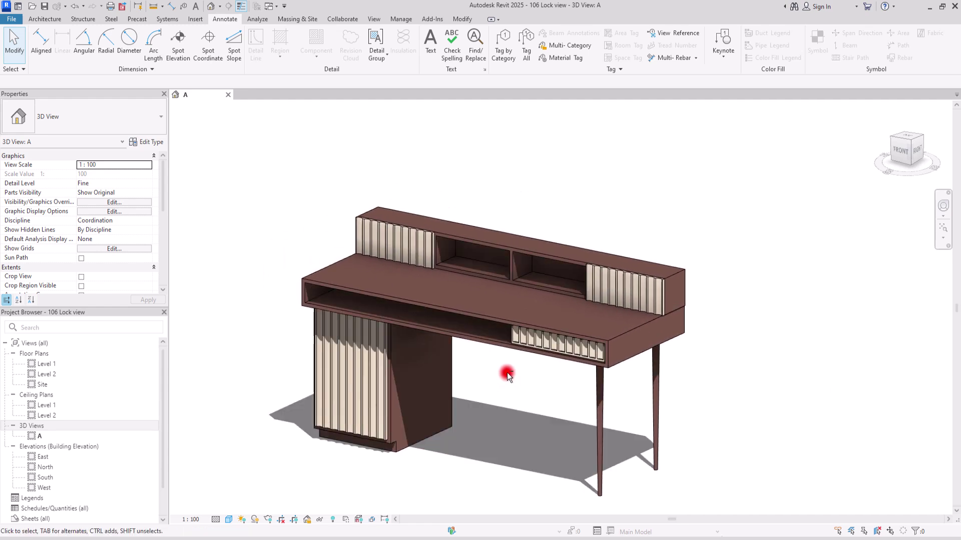
{"action": "middle_click_drag", "start_coordinate": [506, 375], "coordinate": [644, 360], "text": "shift"}
{"action": "middle_click_drag", "start_coordinate": [406, 375], "coordinate": [339, 365], "text": "shift"}
{"action": "left_click", "coordinate": [41, 42]}
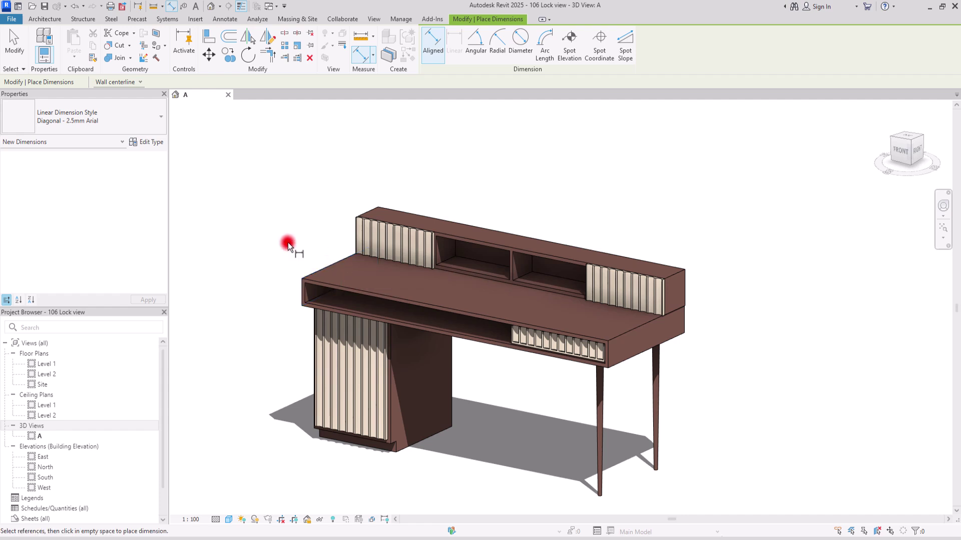
{"action": "key", "text": "Escape"}
{"action": "key", "text": "Escape"}
Set the work plane by picking the horizontal plane at the bottom of the desk's cabinet.
{"action": "left_click", "coordinate": [44, 19]}
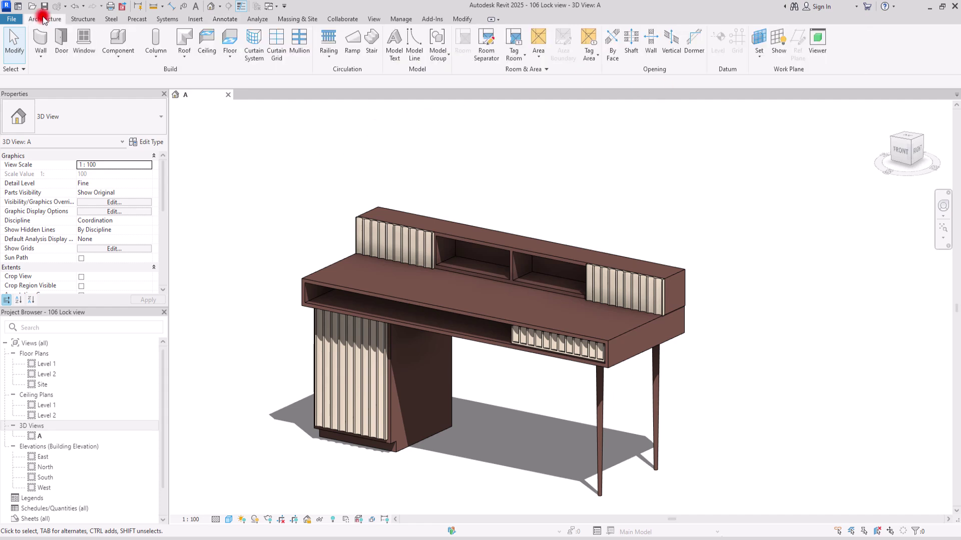
{"action": "left_click", "coordinate": [759, 40]}
{"action": "left_click", "coordinate": [778, 94]}
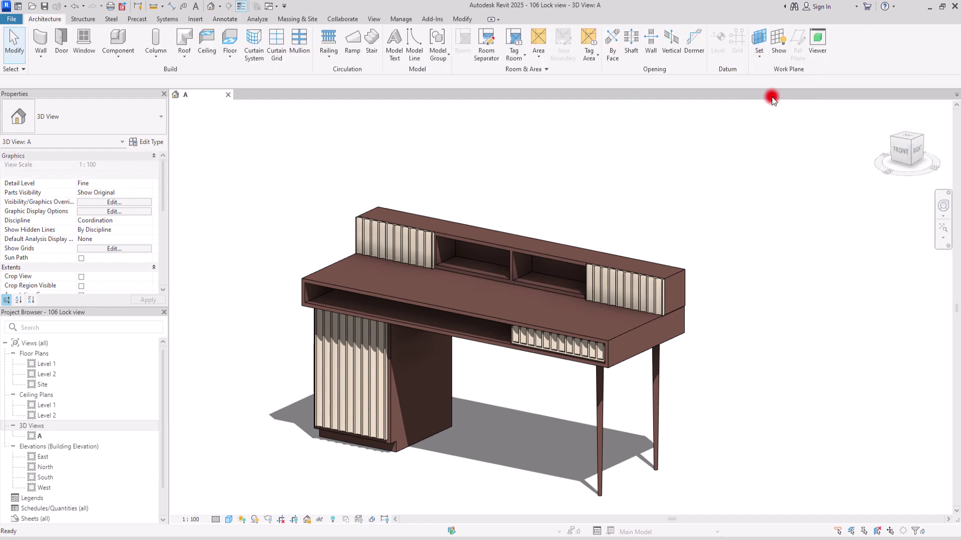
{"action": "scroll", "coordinate": [395, 456], "scroll_direction": "up", "scroll_amount": 5}
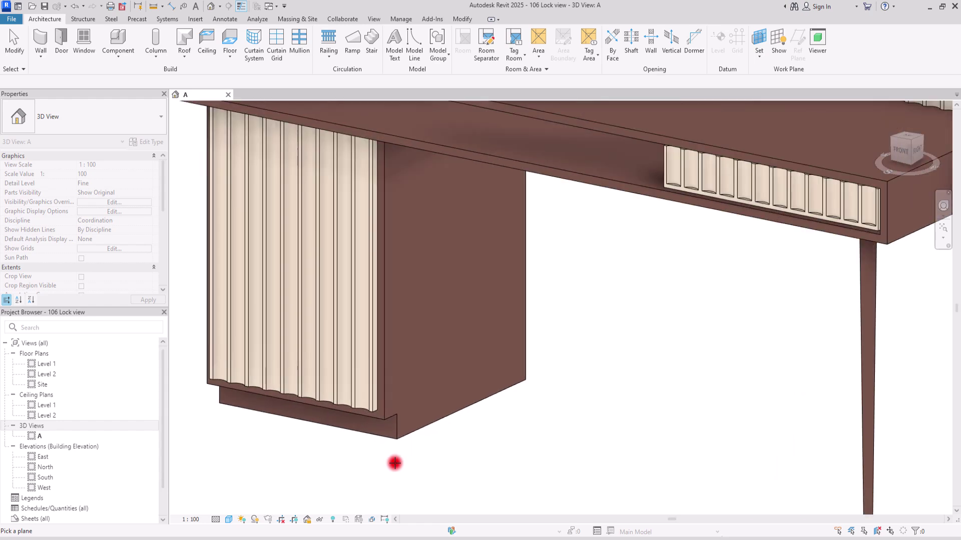
{"action": "left_click", "coordinate": [415, 417]}
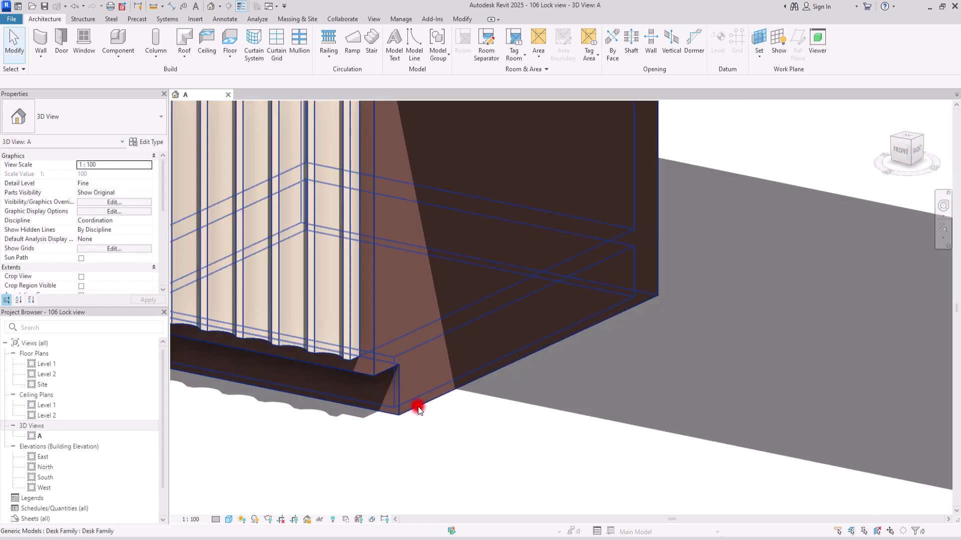
Place an aligned dimension across the cabinet's front width, in front of its base, and set the view scale to 1:20.
{"action": "scroll", "coordinate": [387, 401], "scroll_direction": "down", "scroll_amount": 3}
{"action": "scroll", "coordinate": [387, 401], "scroll_direction": "down", "scroll_amount": 5}
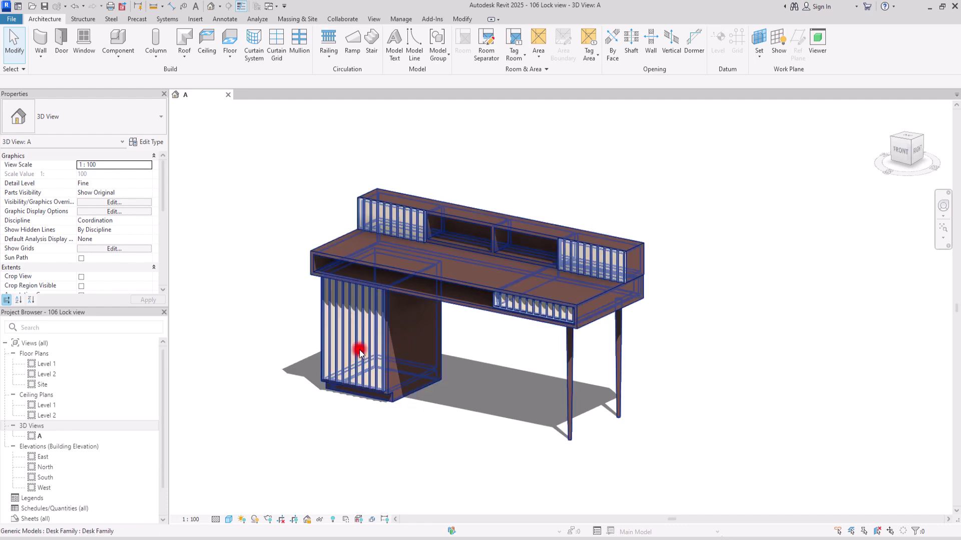
{"action": "scroll", "coordinate": [322, 304], "scroll_direction": "up", "scroll_amount": 2}
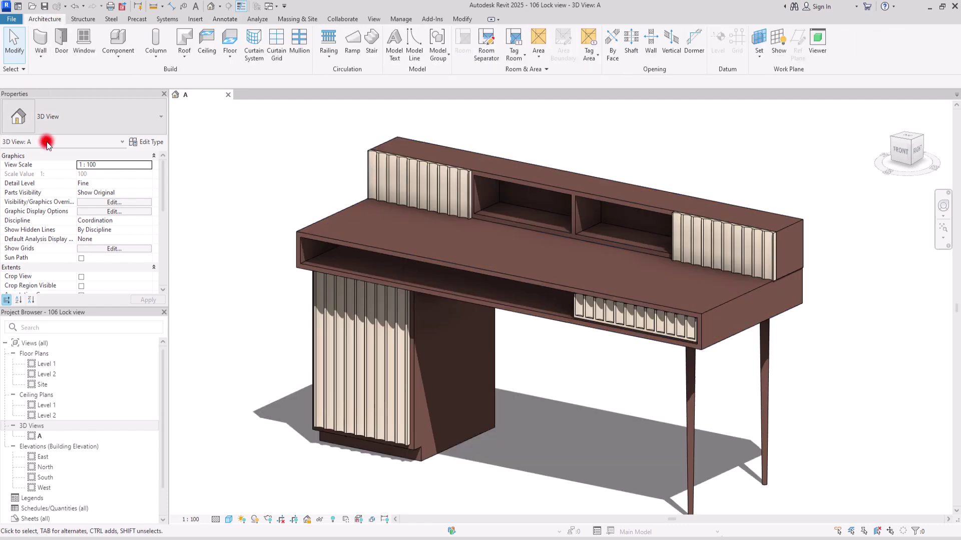
{"action": "left_click", "coordinate": [220, 18]}
{"action": "left_click", "coordinate": [36, 39]}
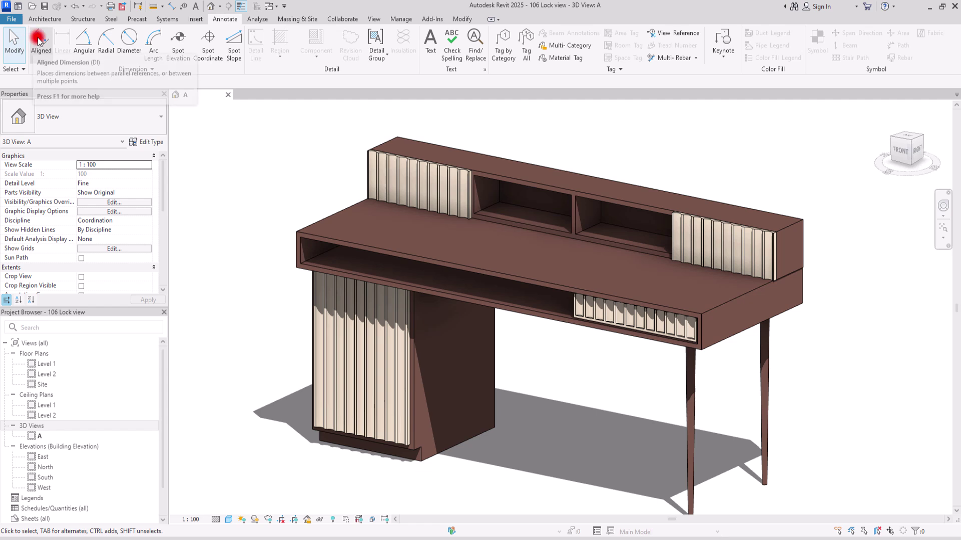
{"action": "left_click", "coordinate": [289, 467]}
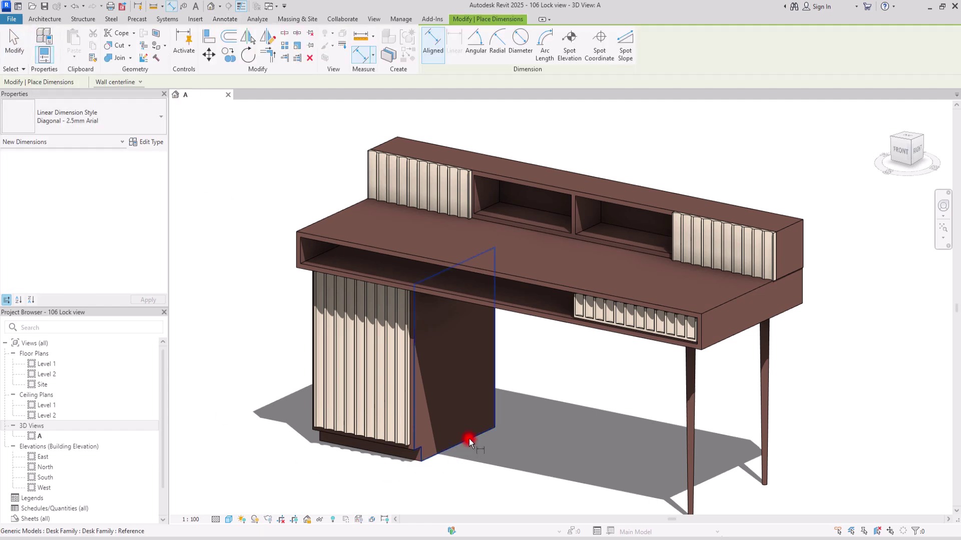
{"action": "left_click", "coordinate": [317, 437]}
{"action": "left_click", "coordinate": [250, 466]}
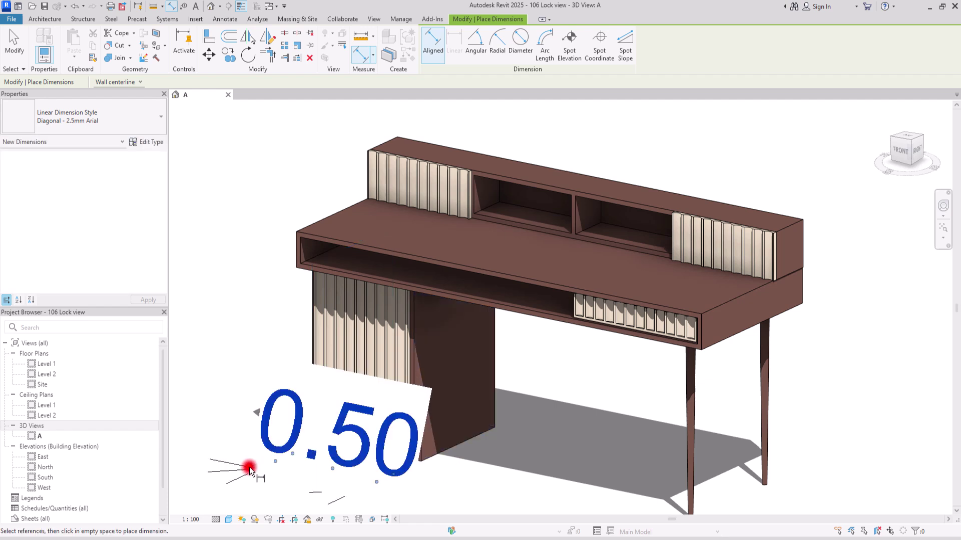
{"action": "left_click", "coordinate": [188, 520]}
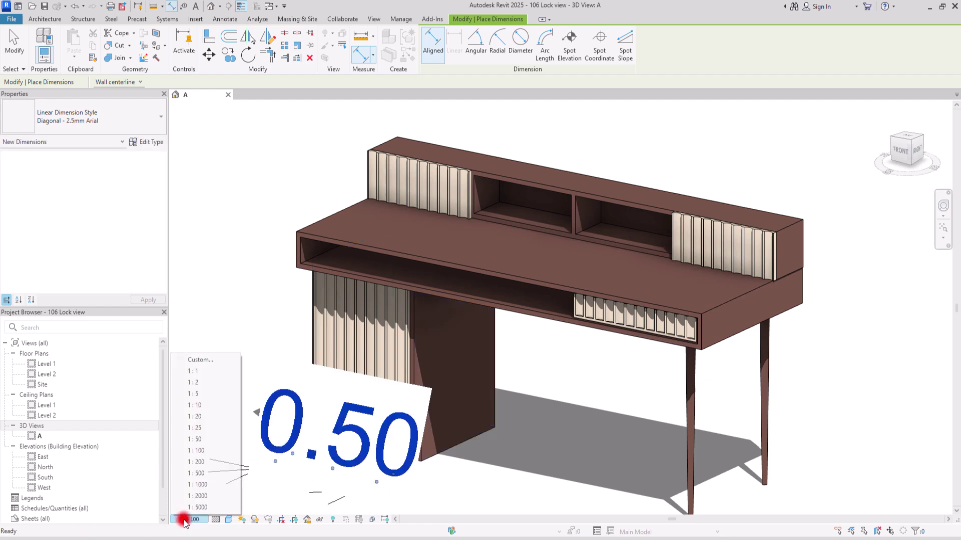
{"action": "left_click", "coordinate": [220, 419]}
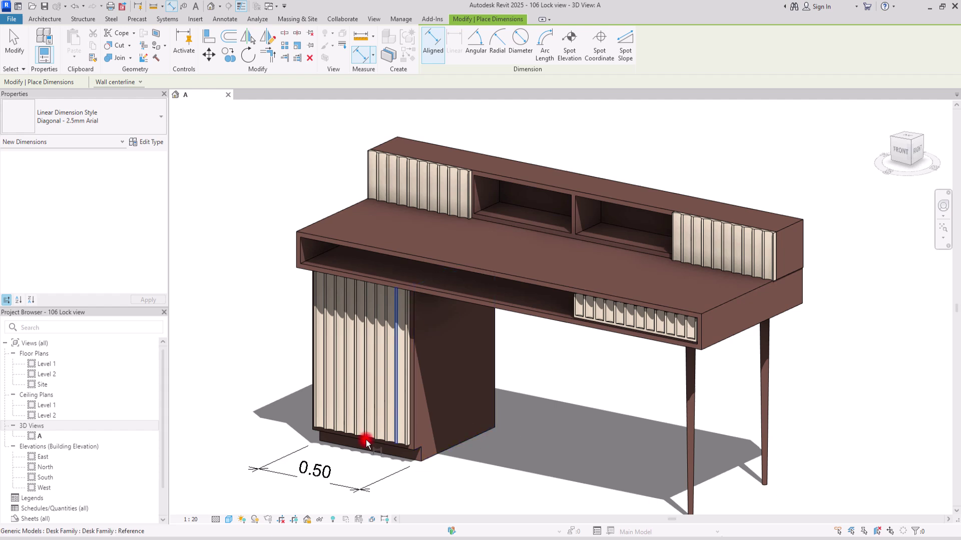
Add a chained aligned dimension along the cabinet's depth, from its back face to the recessed base and on to the front face.
{"action": "scroll", "coordinate": [450, 460], "scroll_direction": "up", "scroll_amount": 3}
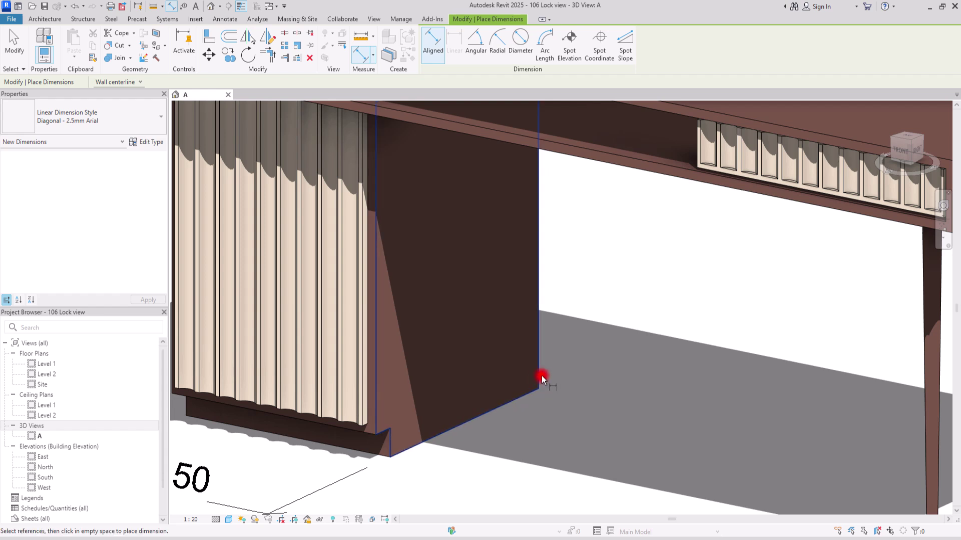
{"action": "key", "text": "Tab"}
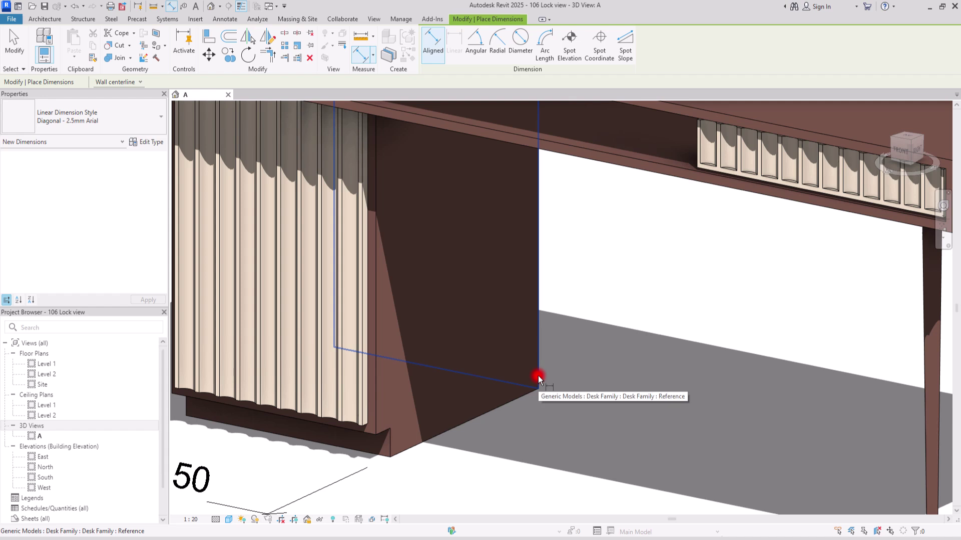
{"action": "left_click", "coordinate": [538, 376]}
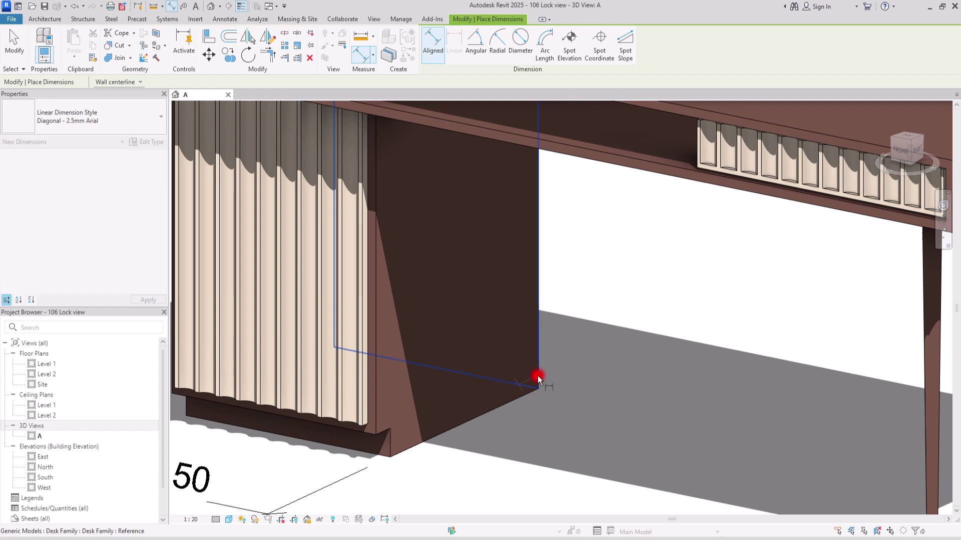
{"action": "left_click", "coordinate": [389, 444]}
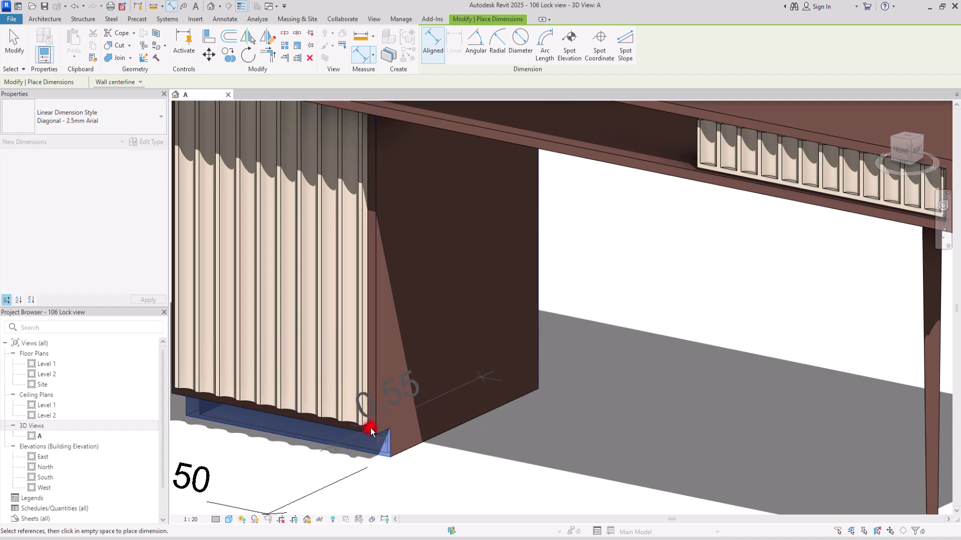
{"action": "left_click", "coordinate": [370, 431]}
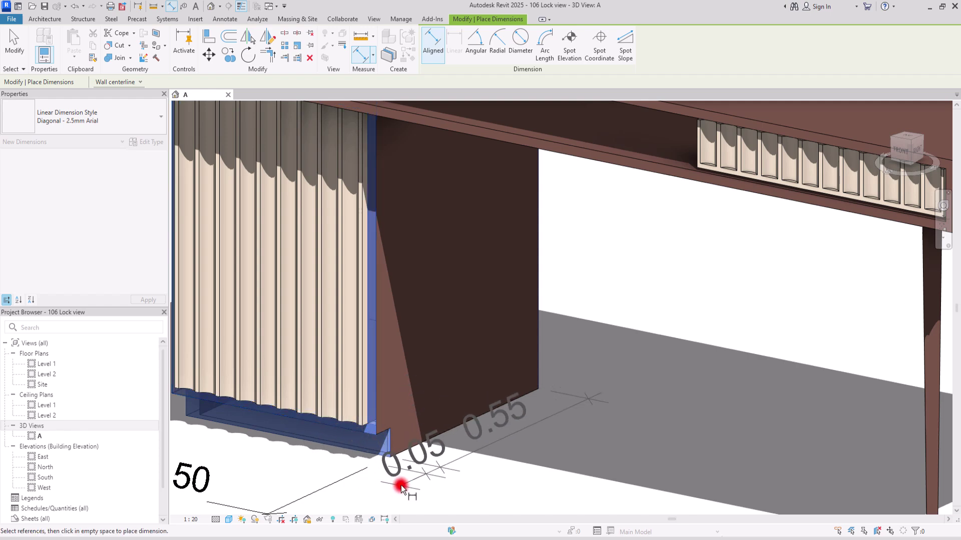
{"action": "left_click", "coordinate": [419, 491]}
{"action": "key", "text": "Escape"}
{"action": "key", "text": "Escape"}
Set the text background of the Diagonal - 2.5mm Arial dimension type to Transparent.
{"action": "middle_click_drag", "start_coordinate": [420, 490], "coordinate": [600, 452]}
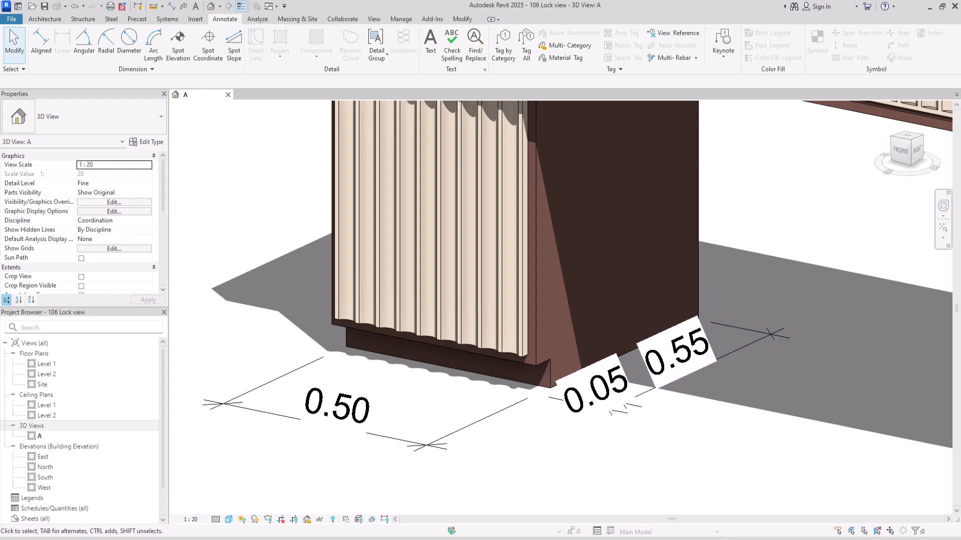
{"action": "left_click", "coordinate": [749, 345]}
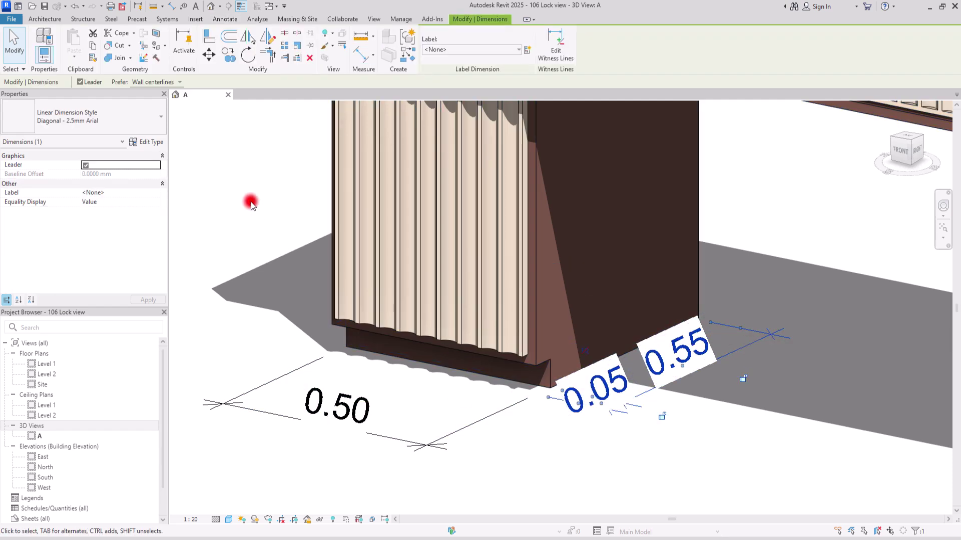
{"action": "left_click", "coordinate": [152, 142]}
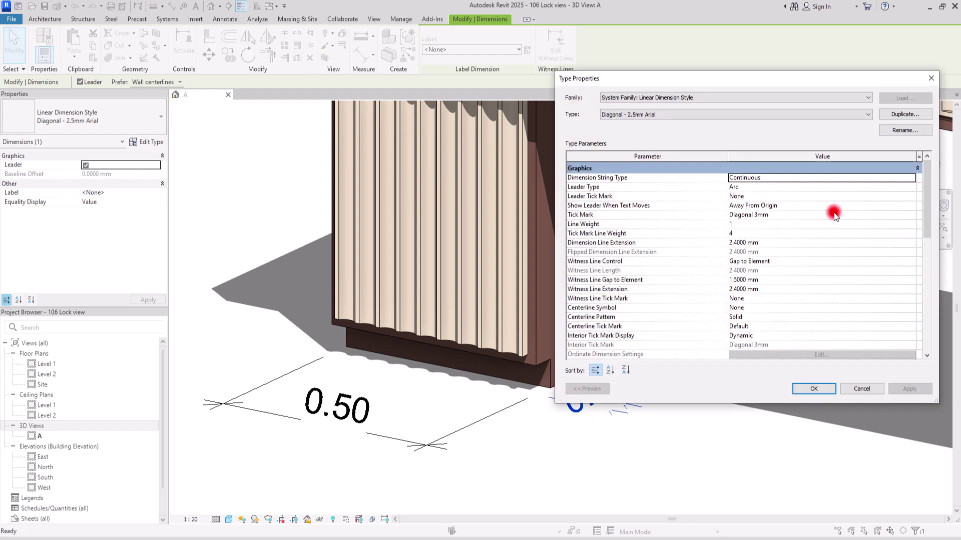
{"action": "scroll", "coordinate": [834, 215], "scroll_direction": "down", "scroll_amount": 8}
{"action": "scroll", "coordinate": [835, 216], "scroll_direction": "down", "scroll_amount": 3}
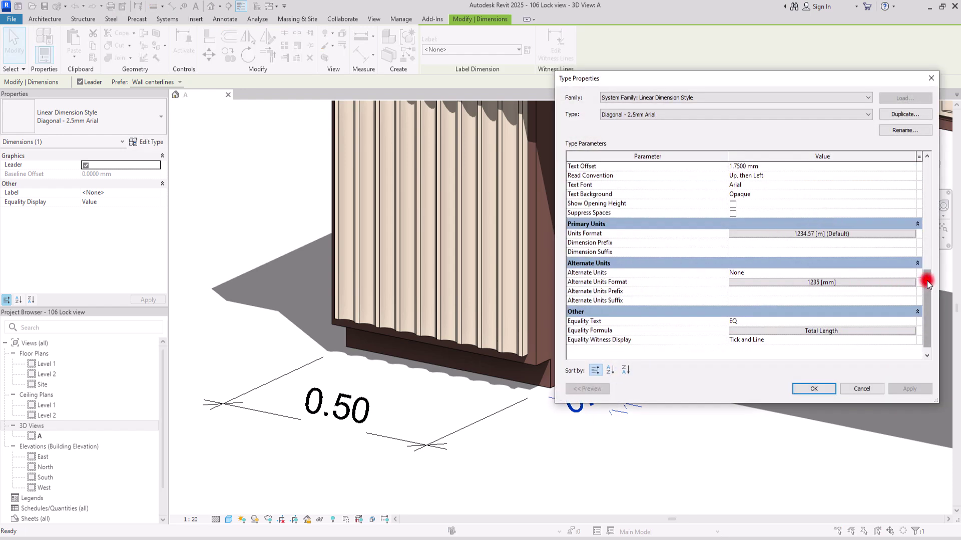
{"action": "left_click_drag", "start_coordinate": [925, 272], "coordinate": [925, 251]}
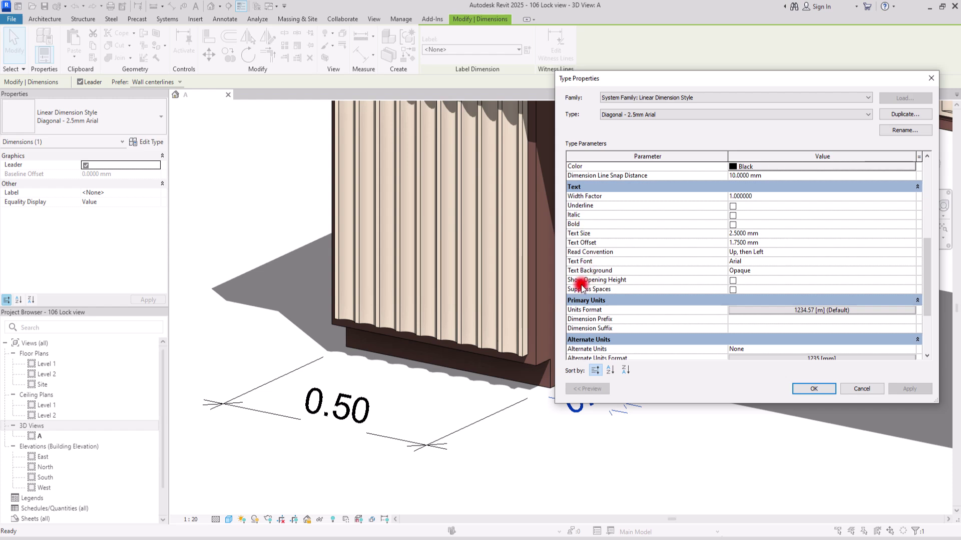
{"action": "left_click", "coordinate": [914, 275]}
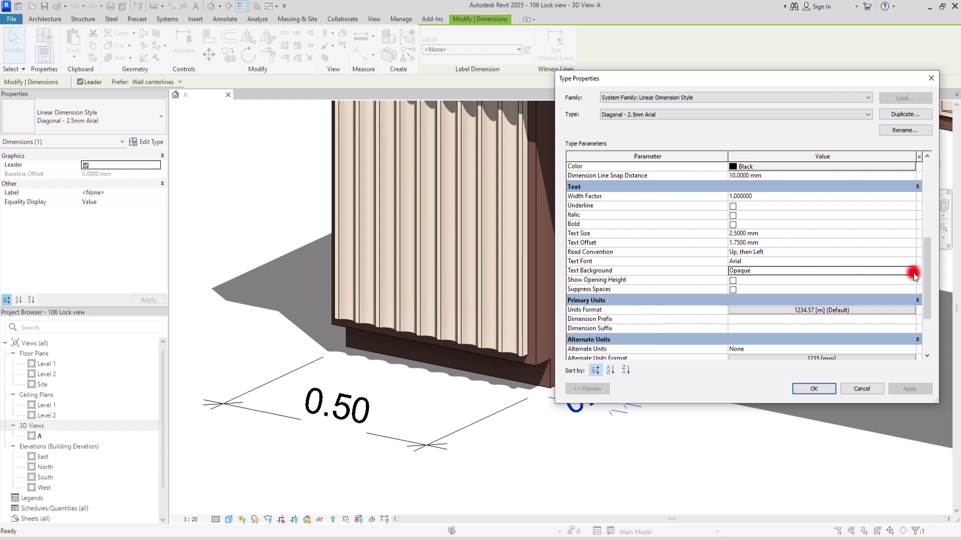
{"action": "left_click", "coordinate": [911, 271]}
{"action": "left_click", "coordinate": [791, 280]}
{"action": "left_click", "coordinate": [811, 388]}
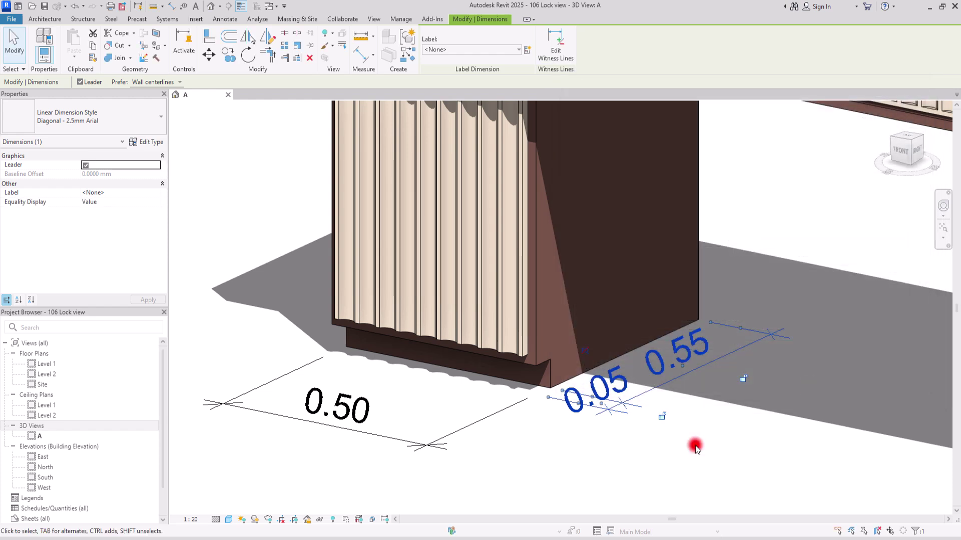
{"action": "left_click", "coordinate": [692, 447]}
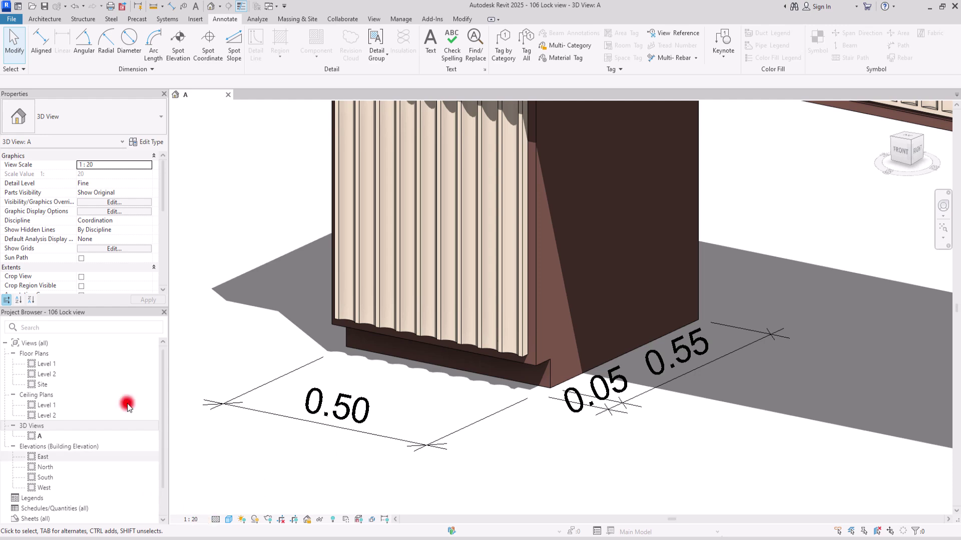
Set the text size of the Diagonal - 2.5mm Arial dimension type to 1.5 mm.
{"action": "left_click", "coordinate": [251, 393]}
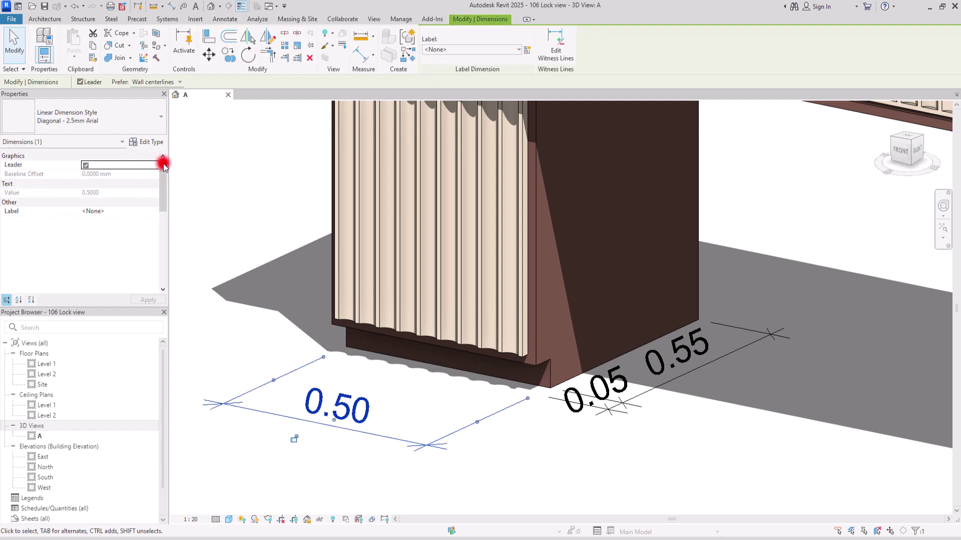
{"action": "left_click", "coordinate": [148, 143]}
{"action": "scroll", "coordinate": [928, 191], "scroll_direction": "down", "scroll_amount": 7}
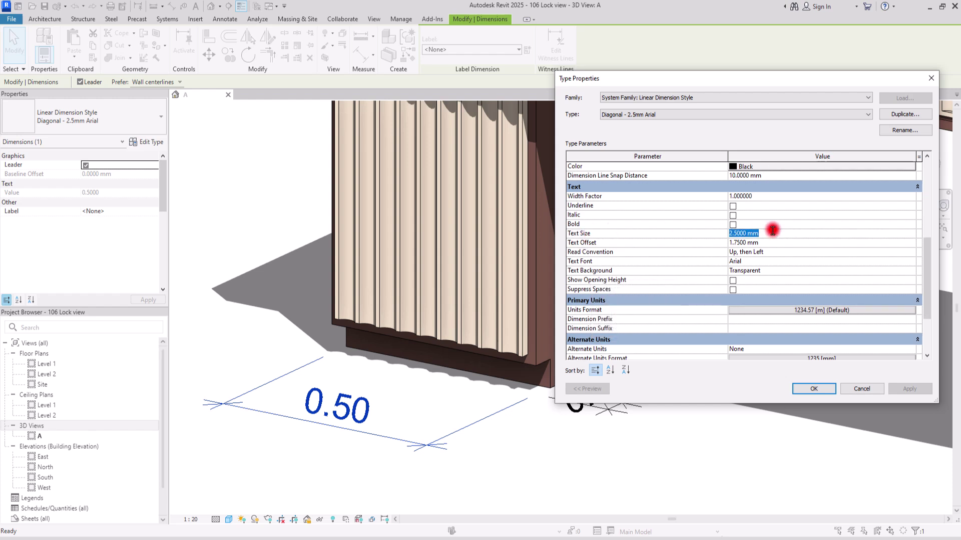
{"action": "key", "text": "Return"}
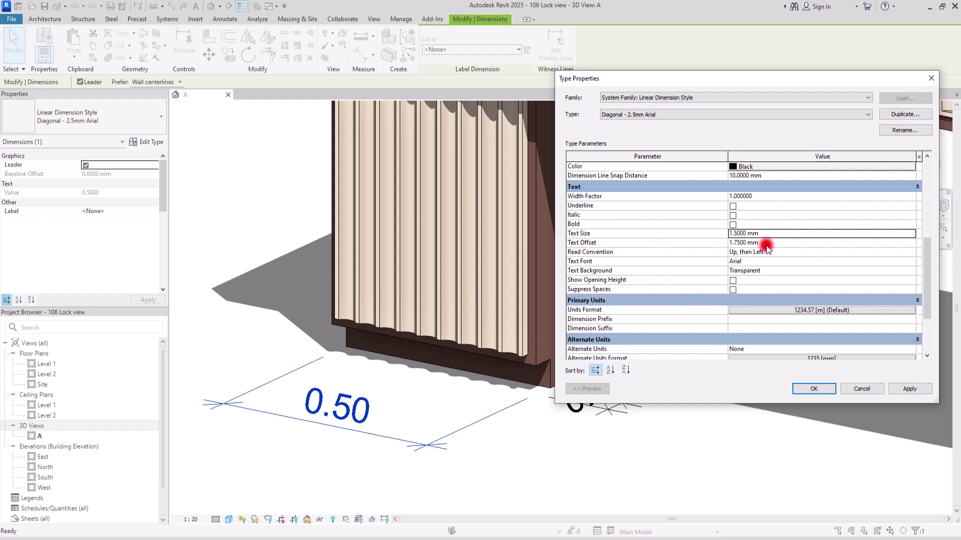
{"action": "left_click", "coordinate": [814, 390]}
{"action": "left_click", "coordinate": [599, 480]}
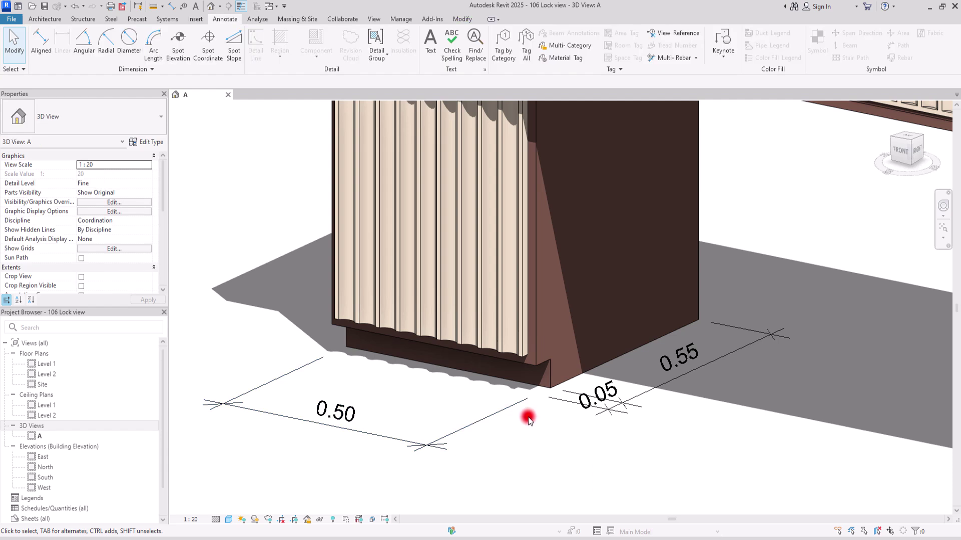
Set the work plane by picking the horizontal top face of the desk's upper shelf unit.
{"action": "scroll", "coordinate": [519, 469], "scroll_direction": "down", "scroll_amount": 3}
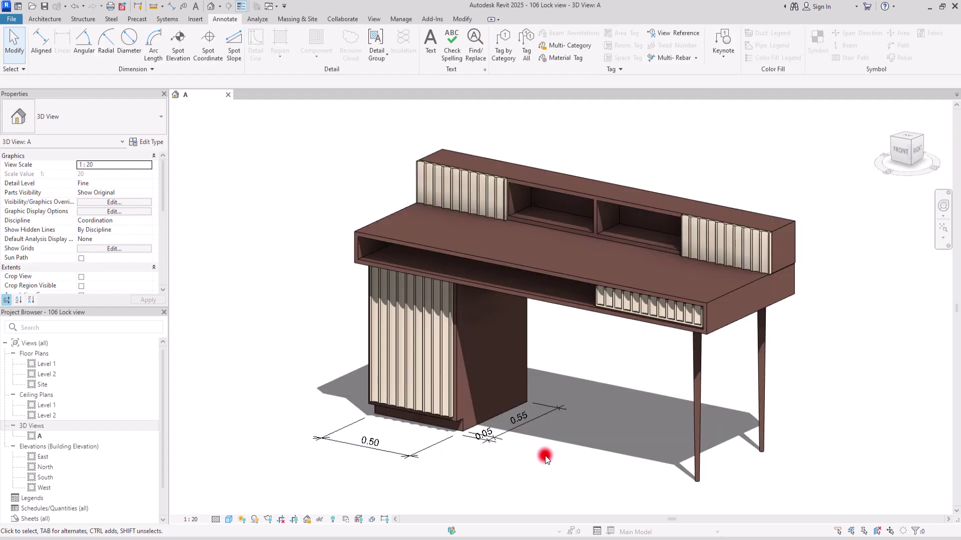
{"action": "left_click", "coordinate": [33, 22]}
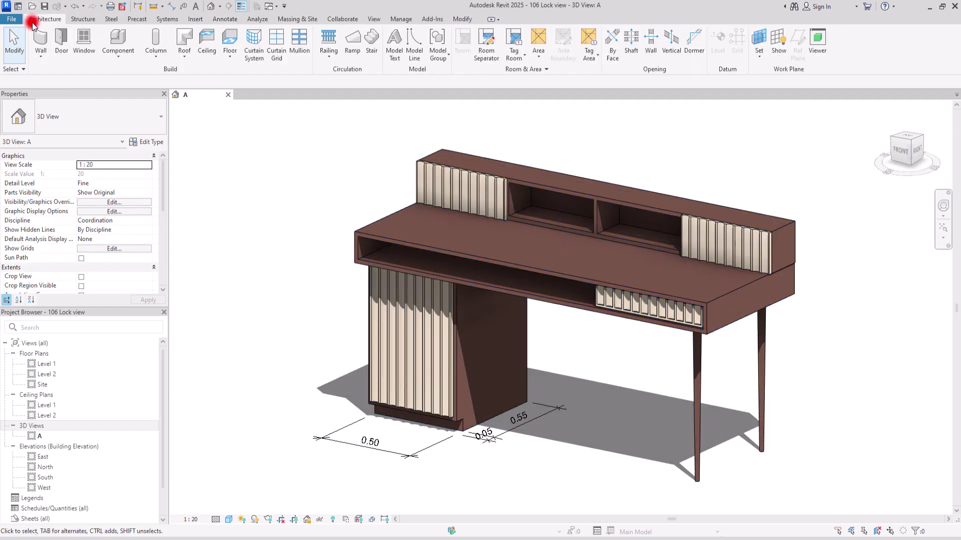
{"action": "left_click", "coordinate": [761, 43]}
{"action": "left_click", "coordinate": [767, 94]}
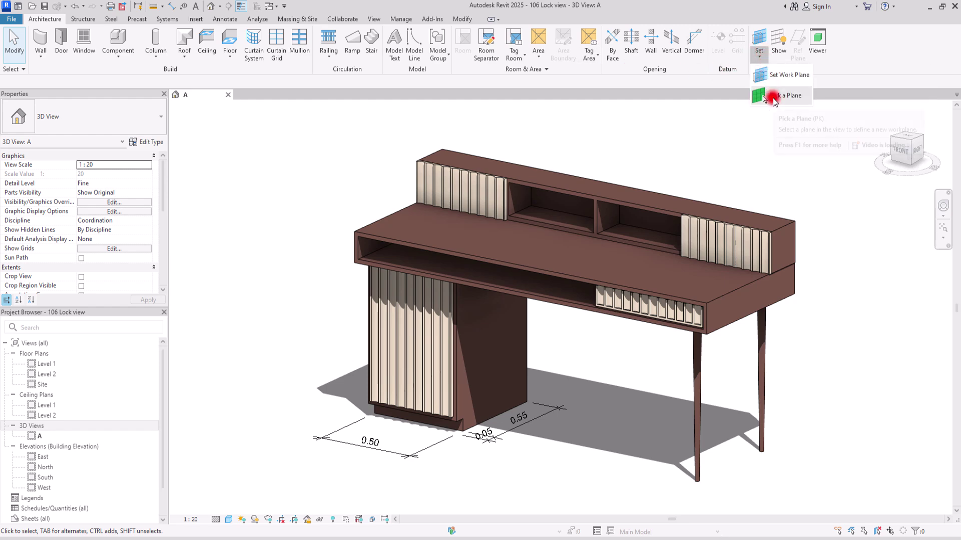
{"action": "left_click", "coordinate": [440, 155]}
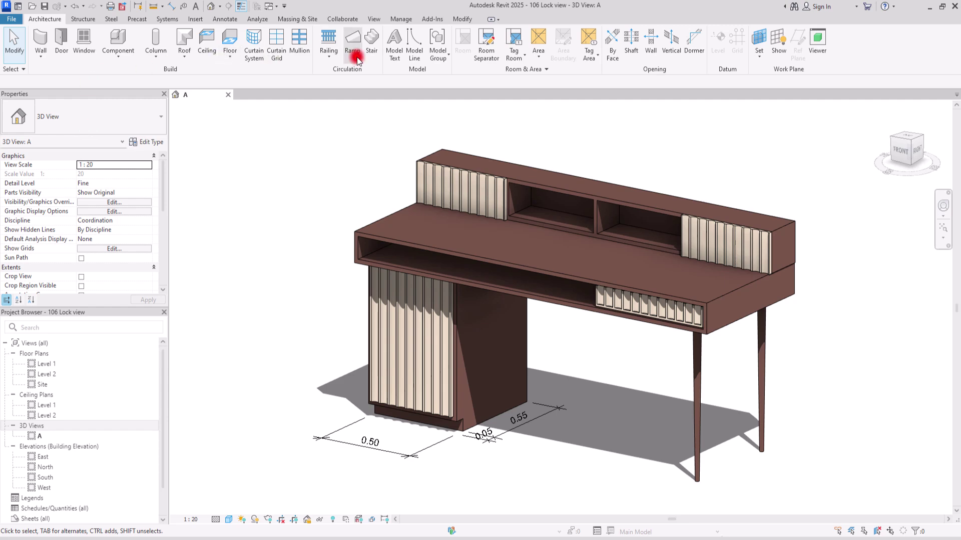
Place an aligned dimension along the full length of the upper shelf unit, behind its back edge.
{"action": "left_click", "coordinate": [238, 19]}
{"action": "left_click", "coordinate": [42, 36]}
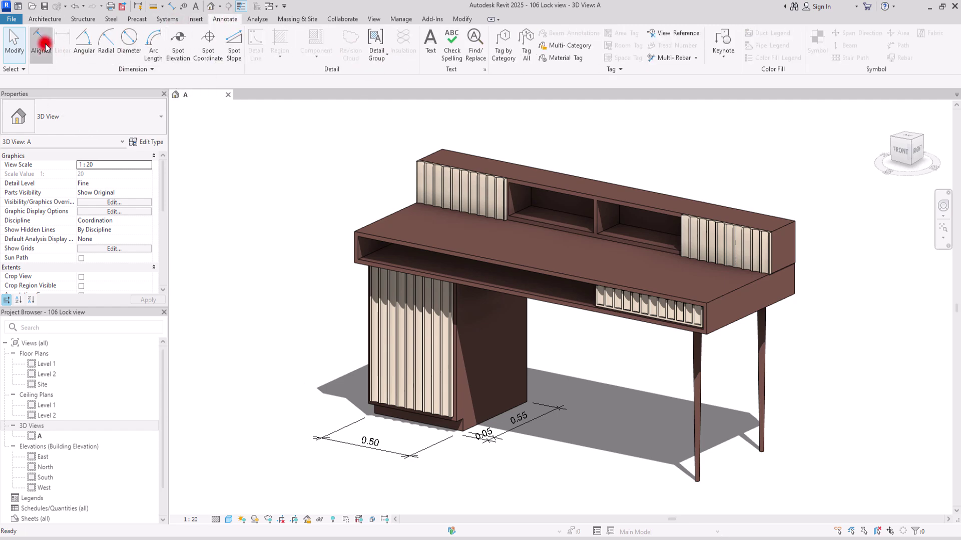
{"action": "scroll", "coordinate": [533, 145], "scroll_direction": "up", "scroll_amount": 2}
{"action": "scroll", "coordinate": [533, 144], "scroll_direction": "up", "scroll_amount": 2}
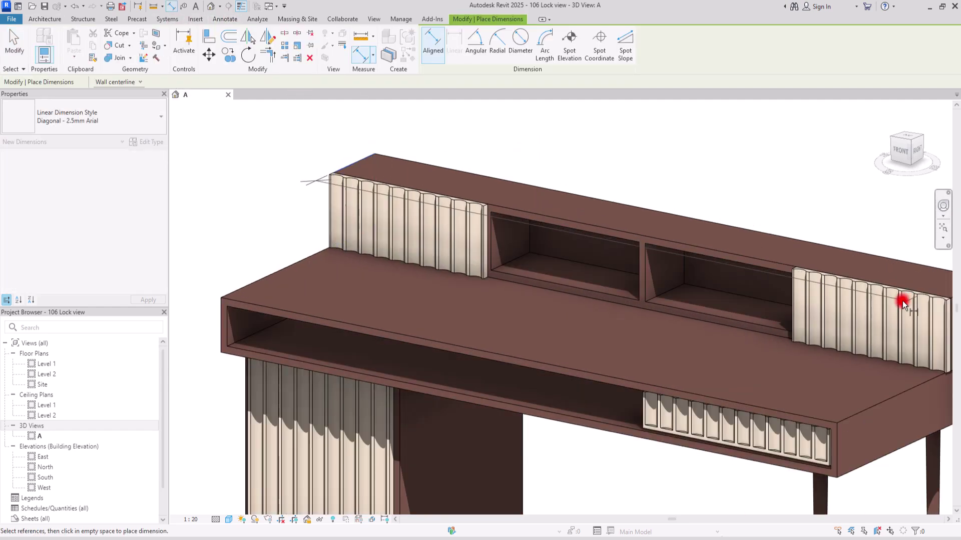
{"action": "scroll", "coordinate": [843, 302], "scroll_direction": "up", "scroll_amount": 2}
{"action": "middle_click_drag", "start_coordinate": [842, 302], "coordinate": [699, 275]}
{"action": "left_click", "coordinate": [793, 261]}
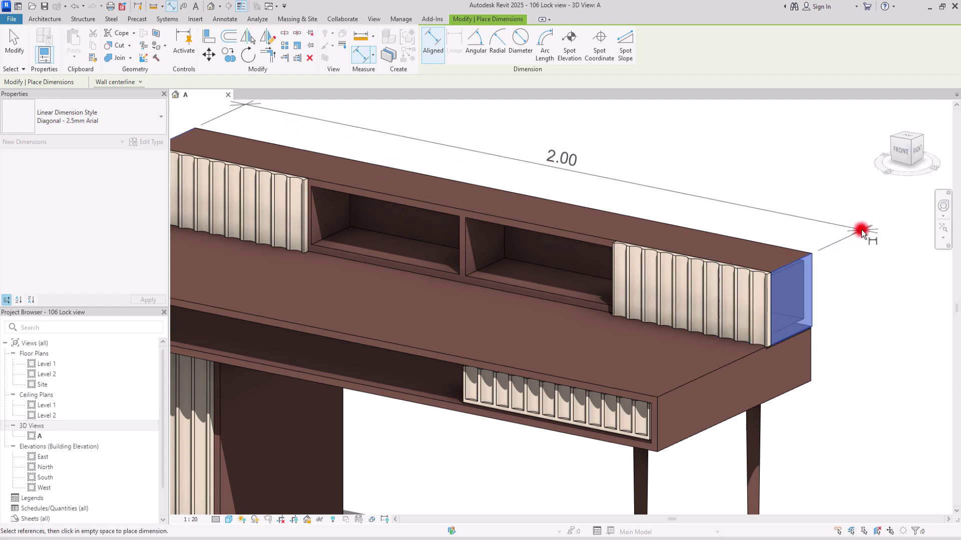
{"action": "left_click", "coordinate": [859, 231]}
{"action": "scroll", "coordinate": [643, 216], "scroll_direction": "down", "scroll_amount": 2}
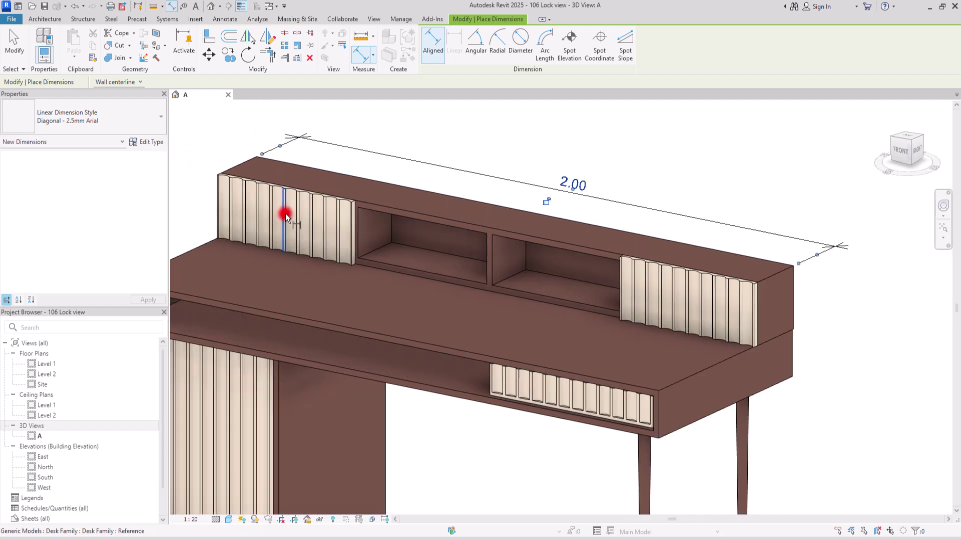
{"action": "key", "text": "Escape"}
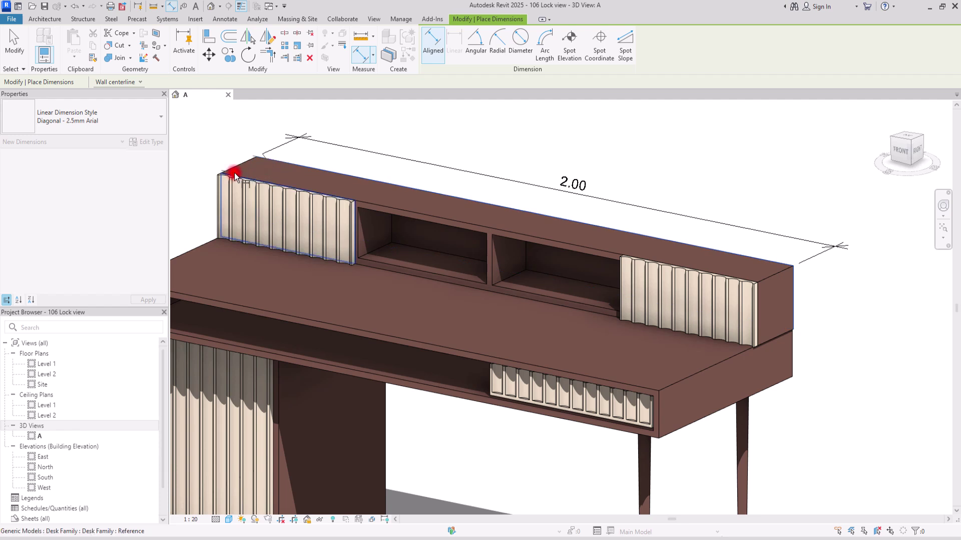
Add aligned dimensions for the upper shelf unit's depth and the desk's overall depth, beside the desk's cabinet end.
{"action": "left_click", "coordinate": [233, 175]}
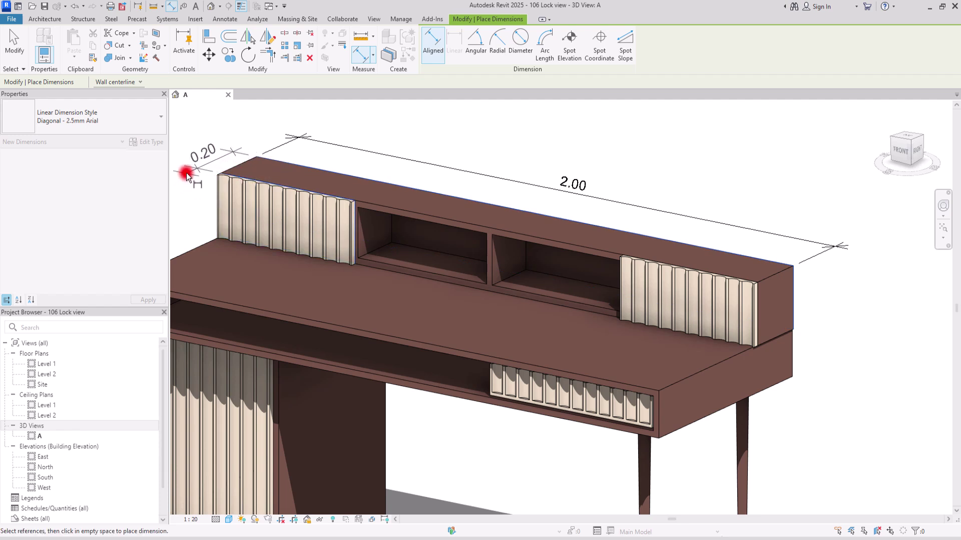
{"action": "left_click", "coordinate": [184, 165]}
{"action": "middle_click_drag", "start_coordinate": [309, 204], "coordinate": [396, 209]}
{"action": "scroll", "coordinate": [395, 209], "scroll_direction": "down", "scroll_amount": 2}
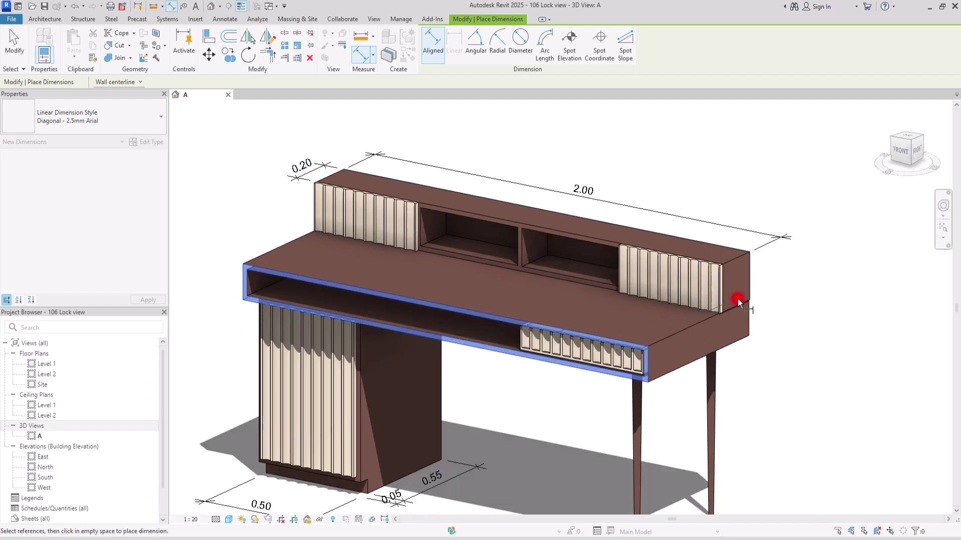
{"action": "left_click", "coordinate": [753, 316]}
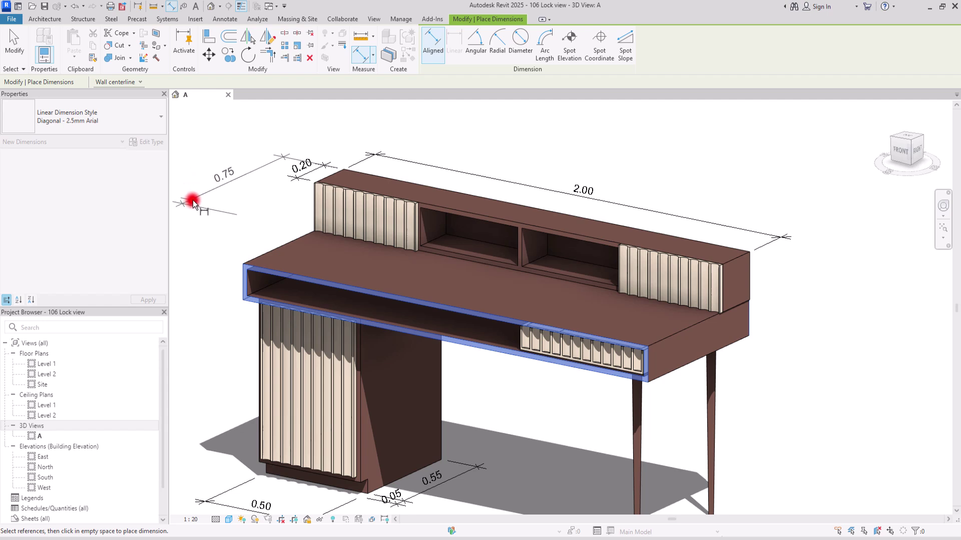
{"action": "left_click", "coordinate": [203, 201]}
{"action": "key", "text": "Escape"}
{"action": "key", "text": "Escape"}
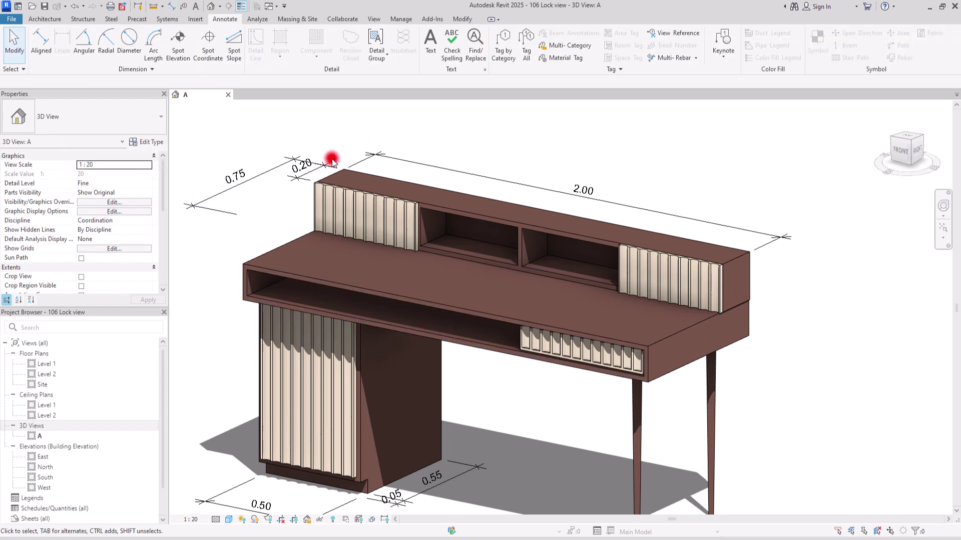
Edit the witness lines of the shelf unit's depth dimension to add the desk's front face as a reference.
{"action": "left_click", "coordinate": [332, 161]}
{"action": "left_click_drag", "start_coordinate": [332, 162], "coordinate": [368, 110]}
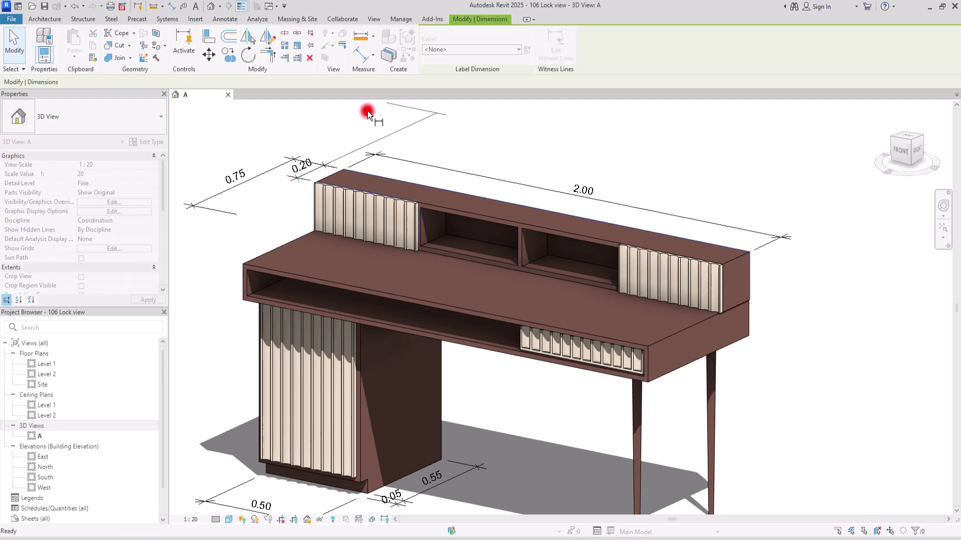
{"action": "left_click", "coordinate": [268, 268]}
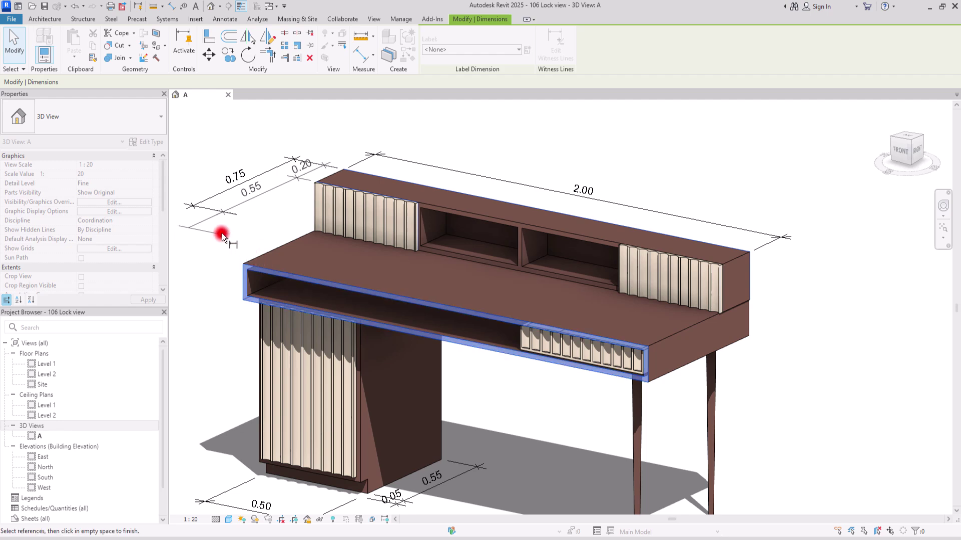
{"action": "left_click", "coordinate": [211, 248]}
{"action": "key", "text": "Escape"}
{"action": "key", "text": "Escape"}
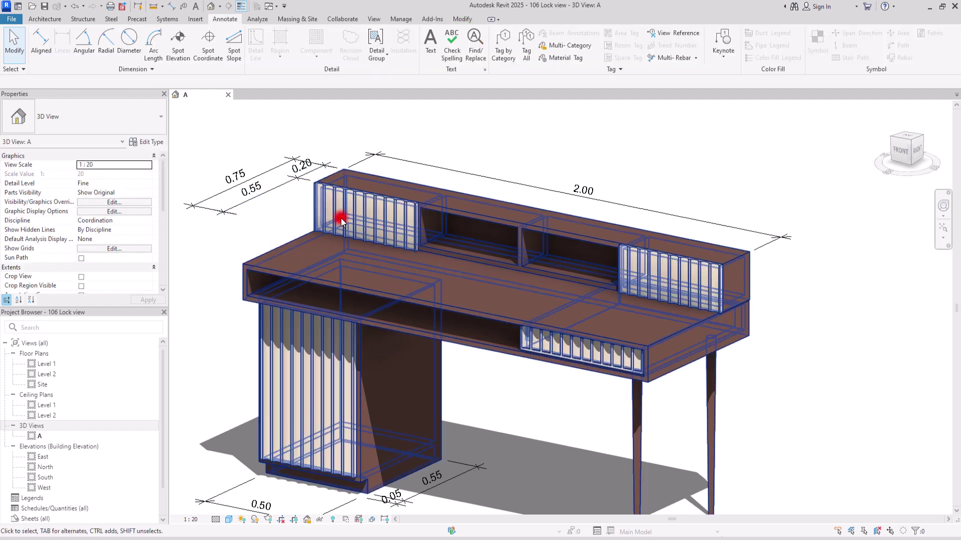
Set the work plane by picking the vertical side face of the desk at its leg end.
{"action": "scroll", "coordinate": [391, 215], "scroll_direction": "down", "scroll_amount": 2}
{"action": "middle_click_drag", "start_coordinate": [474, 326], "coordinate": [486, 360]}
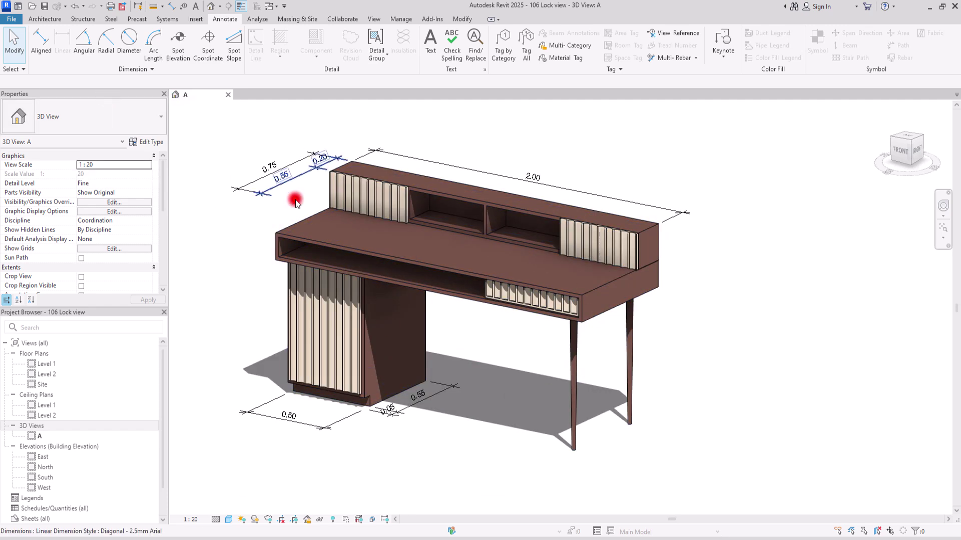
{"action": "left_click", "coordinate": [35, 20]}
{"action": "left_click", "coordinate": [760, 57]}
{"action": "left_click", "coordinate": [766, 93]}
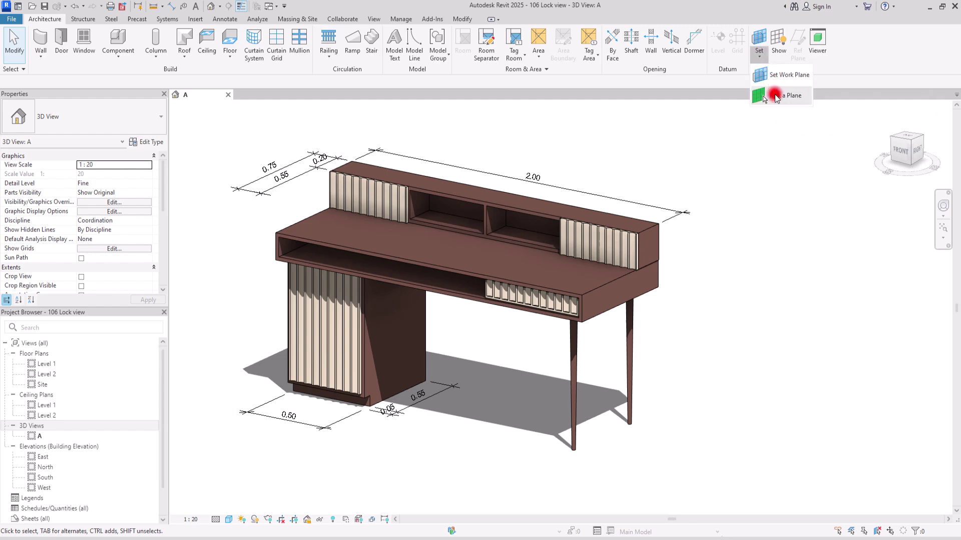
{"action": "left_click", "coordinate": [613, 305]}
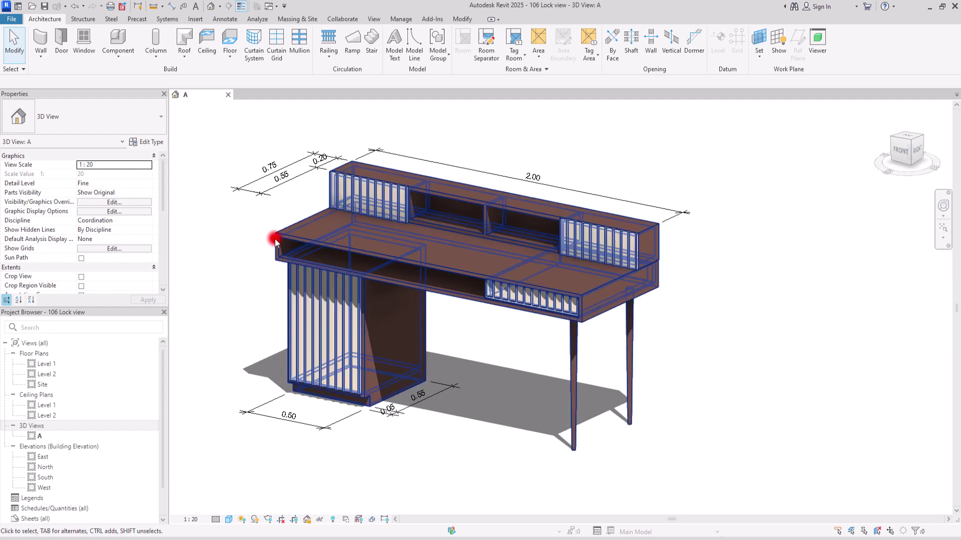
Add a chained vertical aligned dimension from the shelf unit's top to the desktop, the desk body's underside and the bottom of the leg.
{"action": "left_click", "coordinate": [222, 19]}
{"action": "left_click", "coordinate": [55, 41]}
{"action": "scroll", "coordinate": [632, 300], "scroll_direction": "up", "scroll_amount": 2}
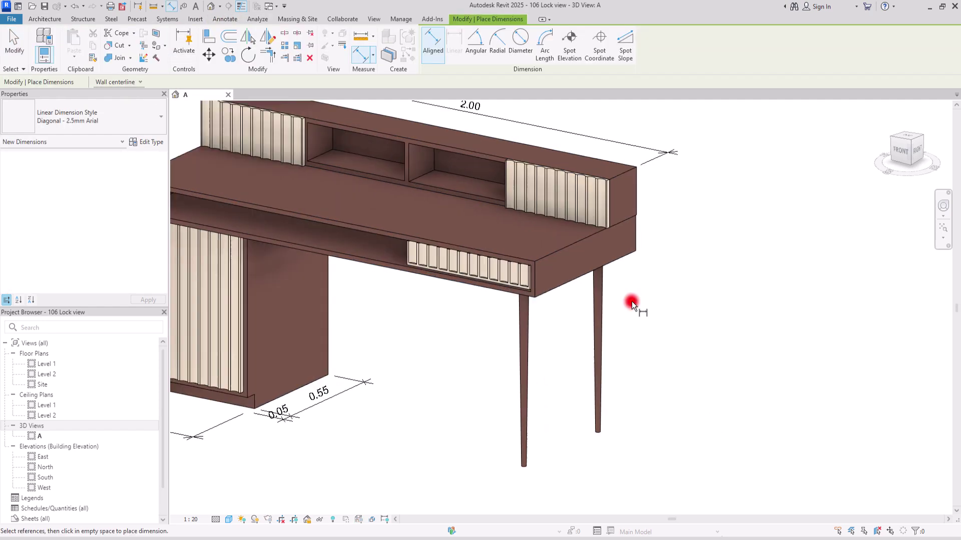
{"action": "left_click", "coordinate": [620, 174]}
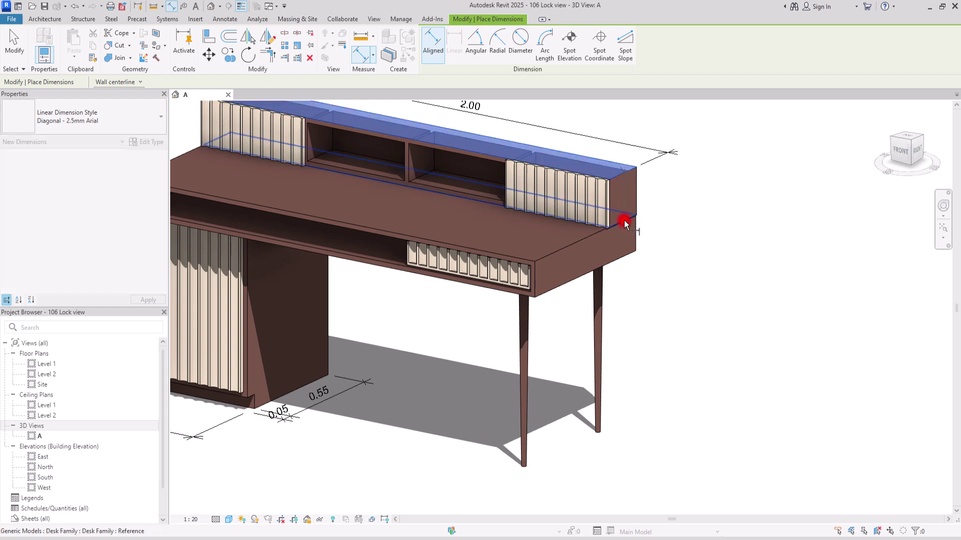
{"action": "left_click", "coordinate": [589, 276]}
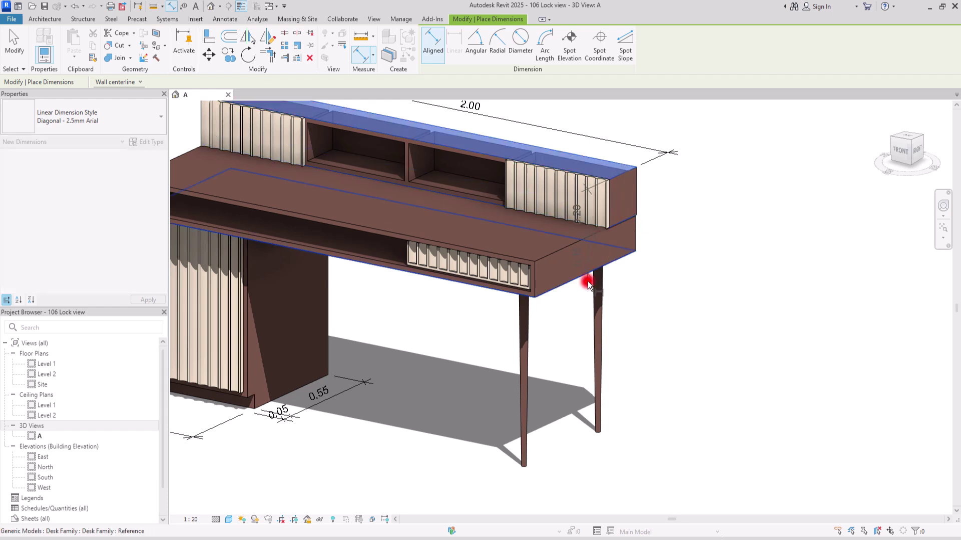
{"action": "left_click", "coordinate": [598, 432]}
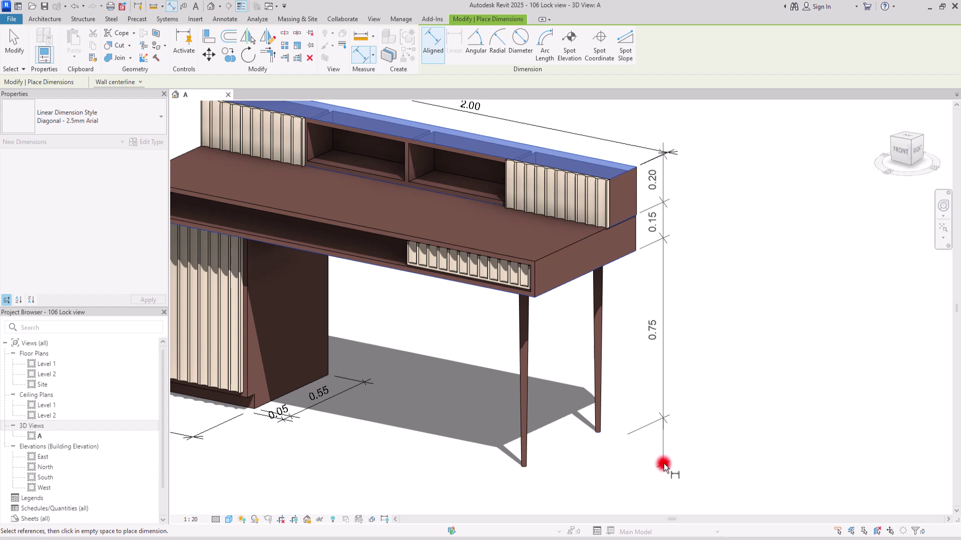
{"action": "left_click", "coordinate": [665, 462]}
{"action": "key", "text": "Escape"}
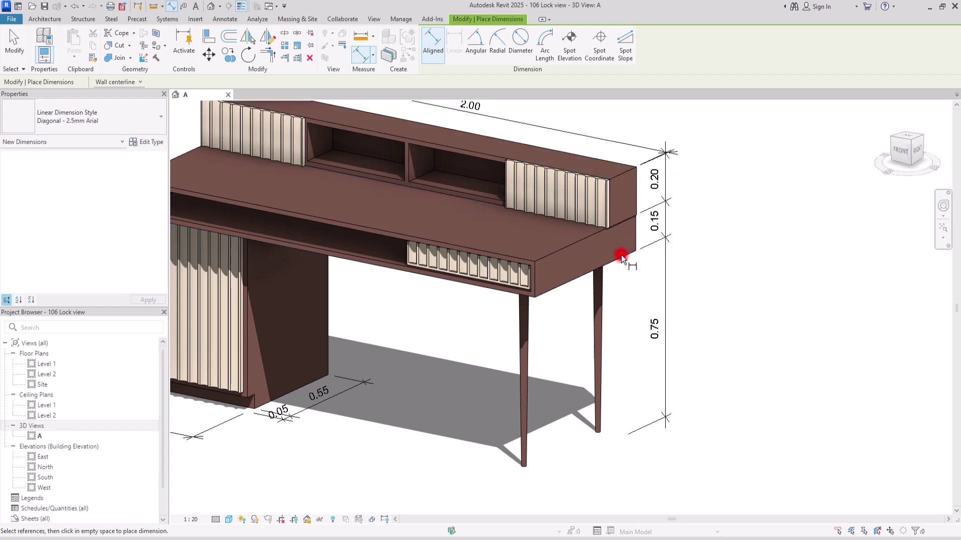
Place an overall height dimension from the shelf unit's top to the bottom of the leg, outside the chained dimension.
{"action": "left_click", "coordinate": [622, 170]}
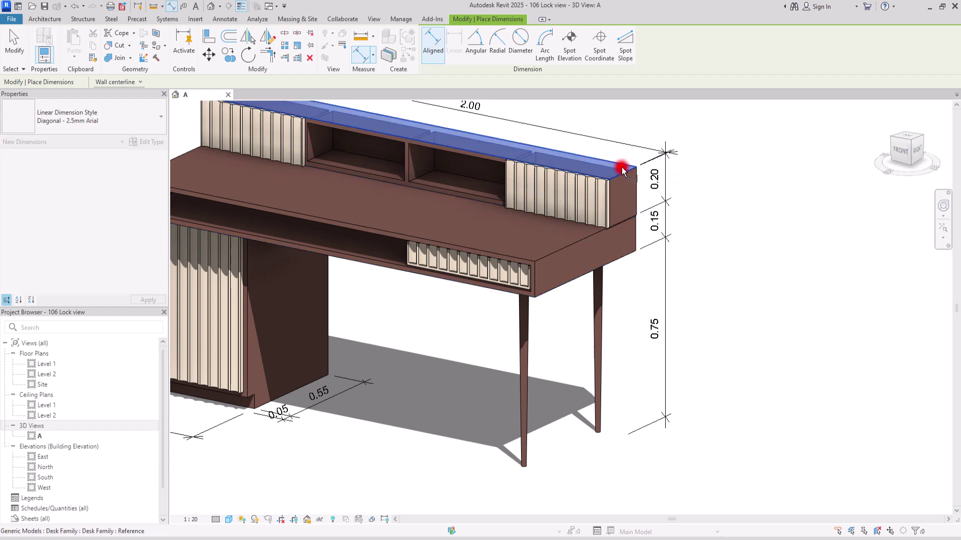
{"action": "left_click", "coordinate": [595, 436]}
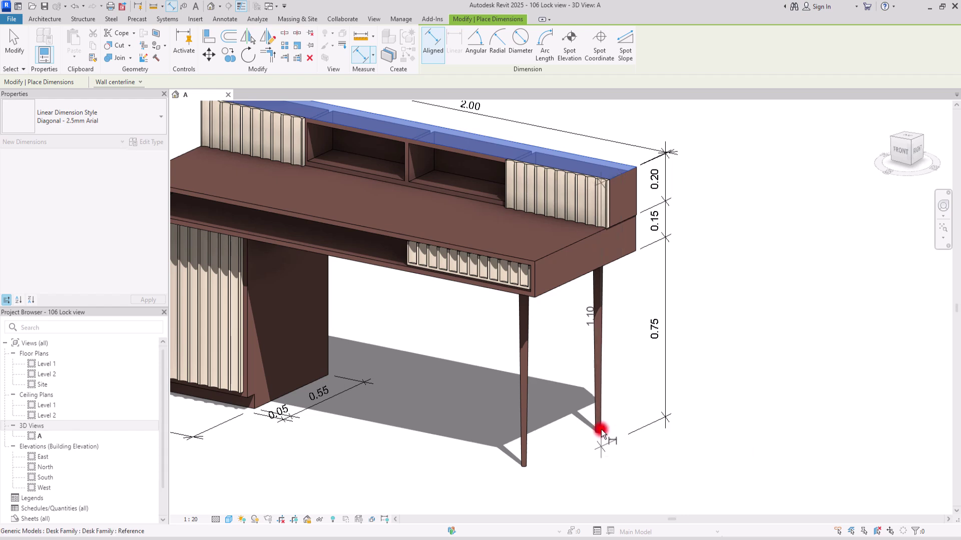
{"action": "left_click", "coordinate": [689, 467]}
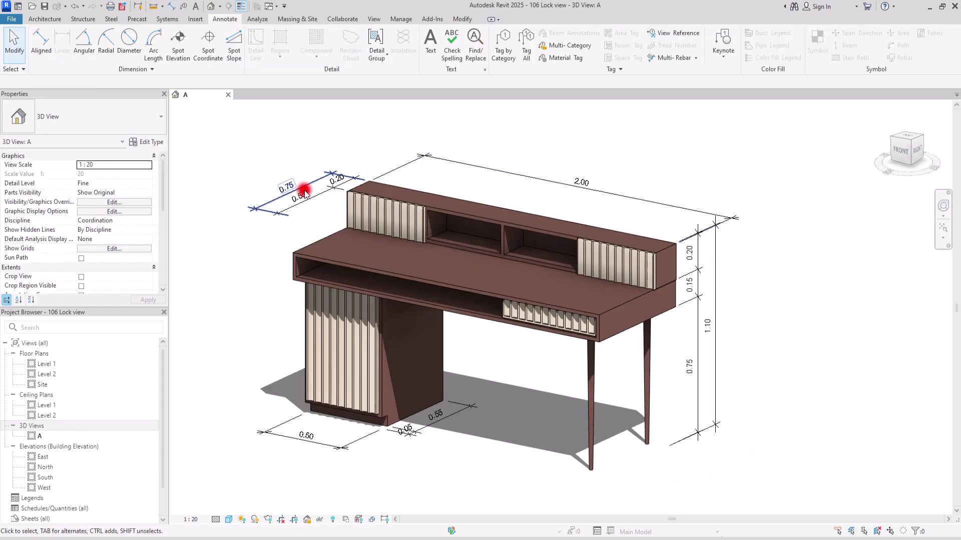
In the overall width dimension's type, set Witness Line Control to Fixed to Dimension Line and Witness Line Length to 1 mm.
{"action": "left_click", "coordinate": [396, 172]}
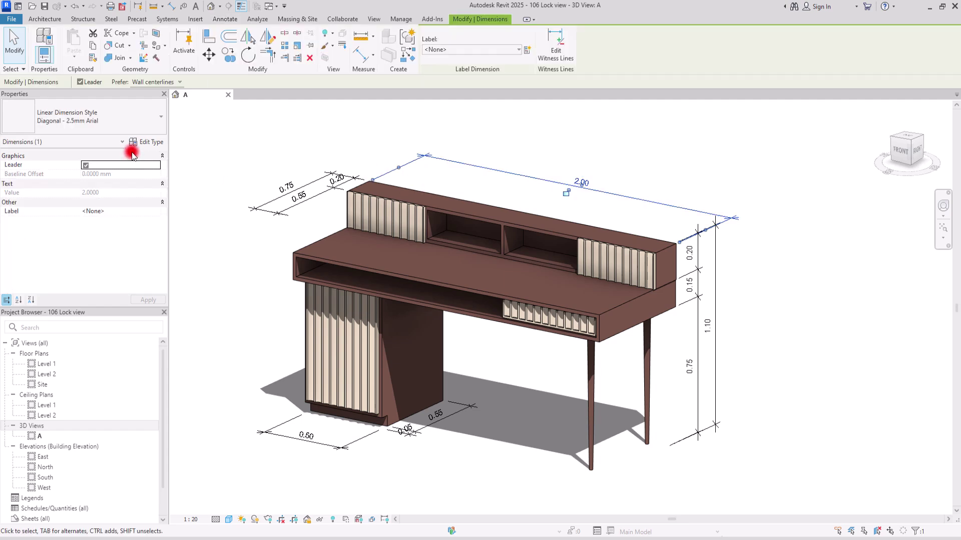
{"action": "left_click", "coordinate": [139, 143]}
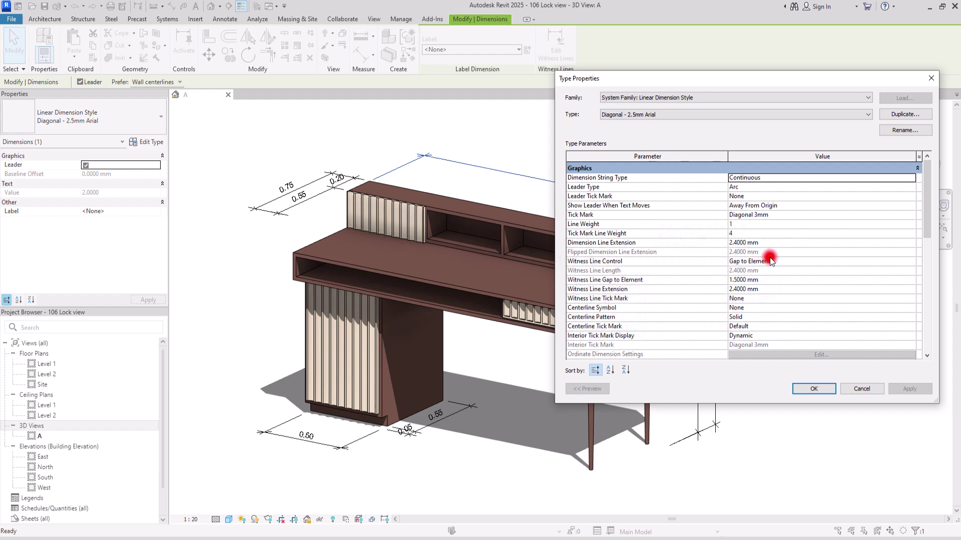
{"action": "left_click", "coordinate": [912, 261]}
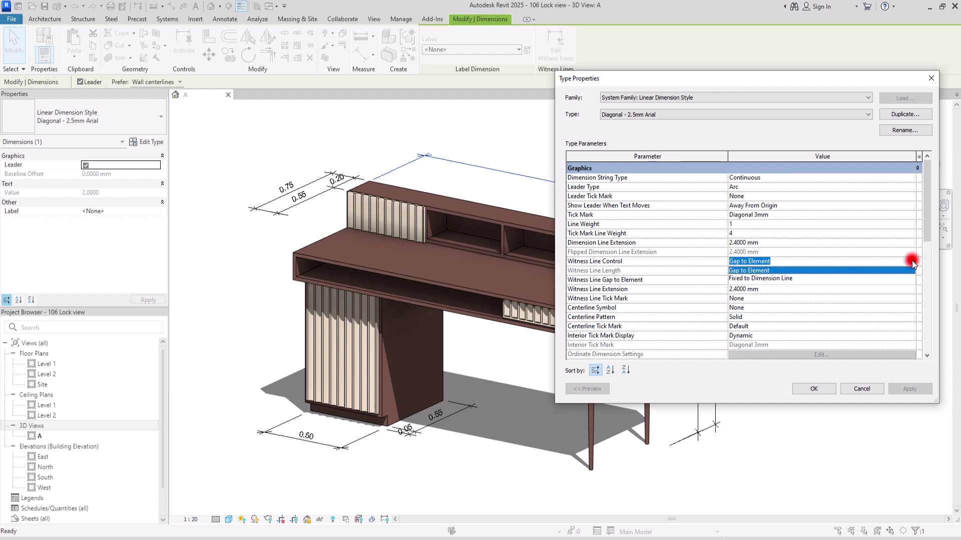
{"action": "left_click", "coordinate": [740, 279]}
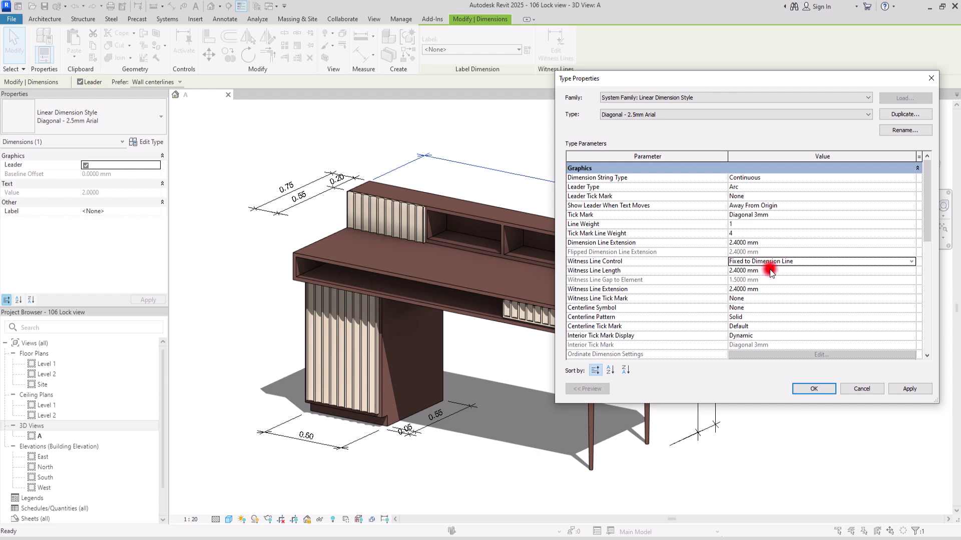
{"action": "left_click", "coordinate": [769, 271]}
{"action": "key", "text": "Return"}
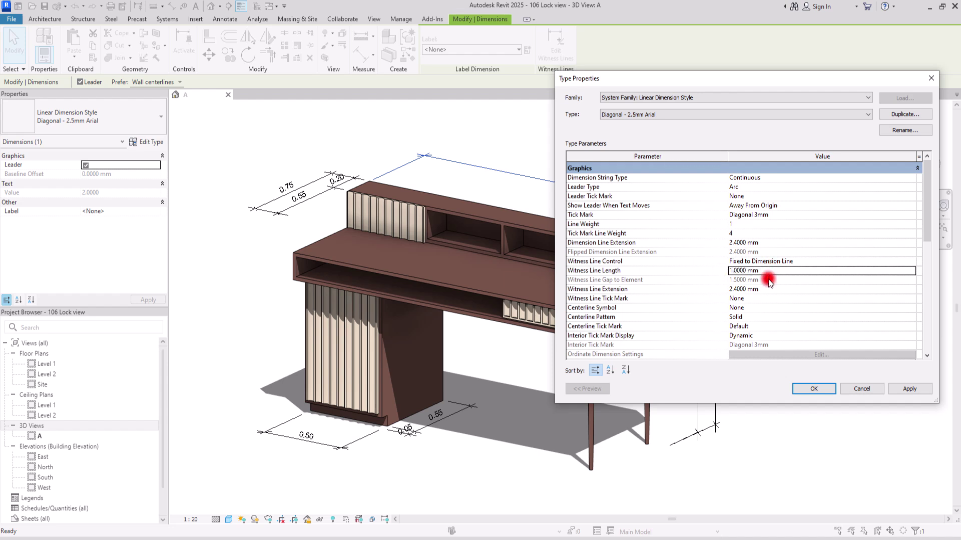
{"action": "left_click", "coordinate": [816, 389]}
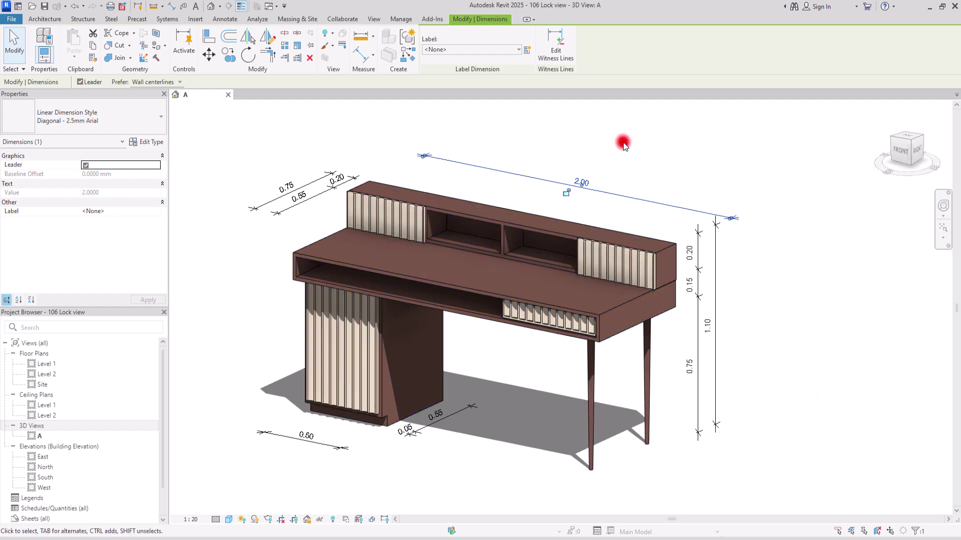
{"action": "left_click", "coordinate": [623, 142]}
Move the cabinet's width dimension and its chained depth dimension closer to the cabinet base.
{"action": "scroll", "coordinate": [262, 184], "scroll_direction": "up", "scroll_amount": 4}
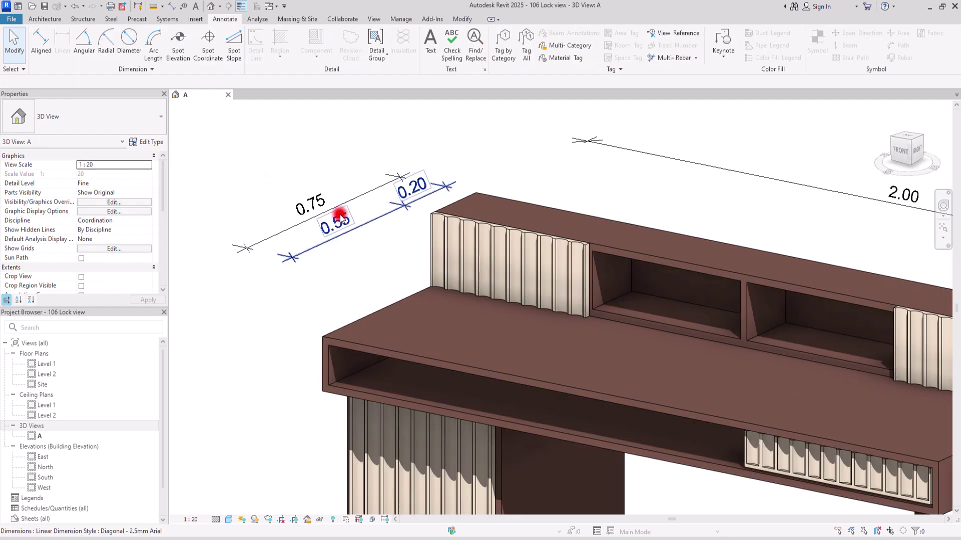
{"action": "scroll", "coordinate": [337, 215], "scroll_direction": "down", "scroll_amount": 4}
{"action": "scroll", "coordinate": [312, 493], "scroll_direction": "up", "scroll_amount": 4}
{"action": "left_click", "coordinate": [392, 468]}
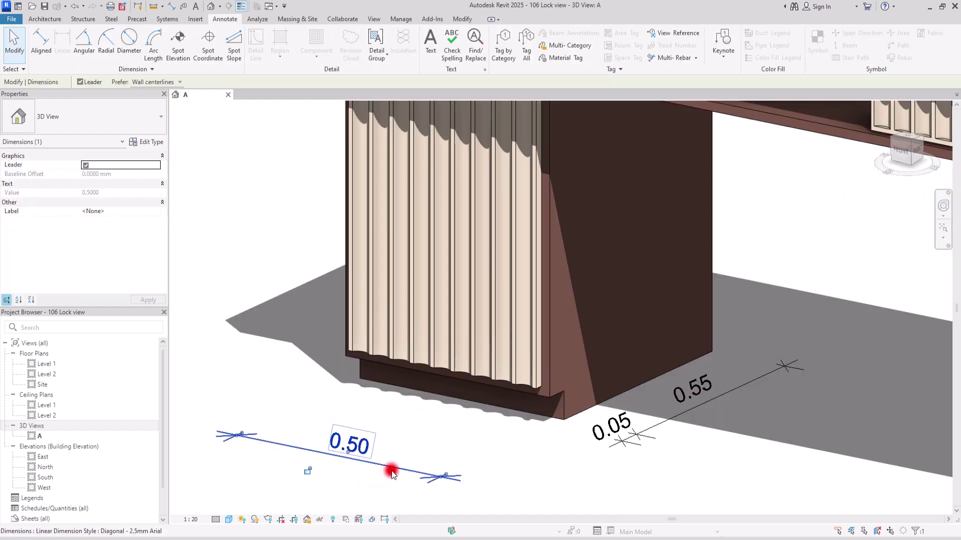
{"action": "left_click_drag", "start_coordinate": [392, 467], "coordinate": [492, 433], "text": "ctrl"}
{"action": "left_click", "coordinate": [689, 412]}
{"action": "left_click_drag", "start_coordinate": [689, 412], "coordinate": [665, 405]}
{"action": "left_click", "coordinate": [689, 475]}
{"action": "scroll", "coordinate": [400, 388], "scroll_direction": "down", "scroll_amount": 5}
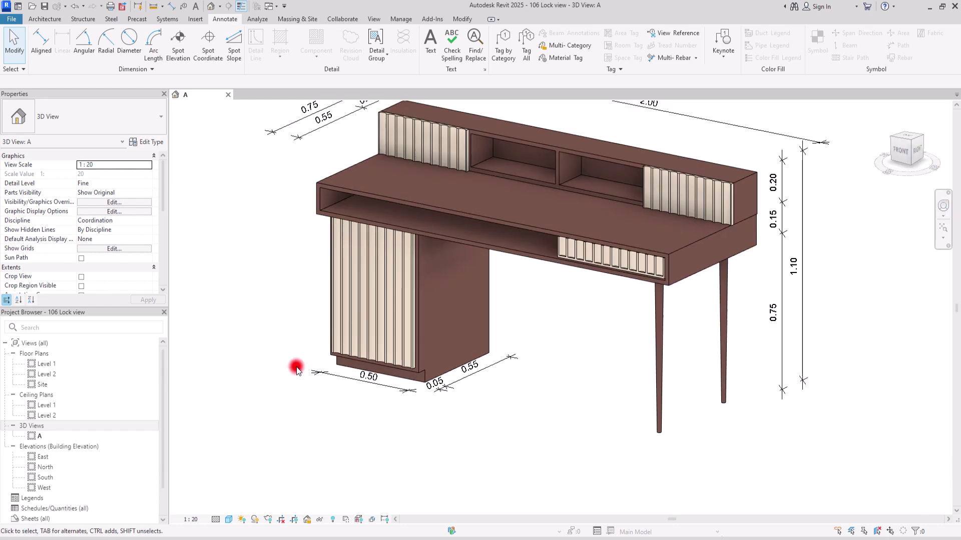
Set the work plane by picking the top face of the shelf unit.
{"action": "scroll", "coordinate": [549, 172], "scroll_direction": "up", "scroll_amount": 4}
{"action": "scroll", "coordinate": [550, 171], "scroll_direction": "down", "scroll_amount": 1}
{"action": "scroll", "coordinate": [334, 208], "scroll_direction": "up", "scroll_amount": 2}
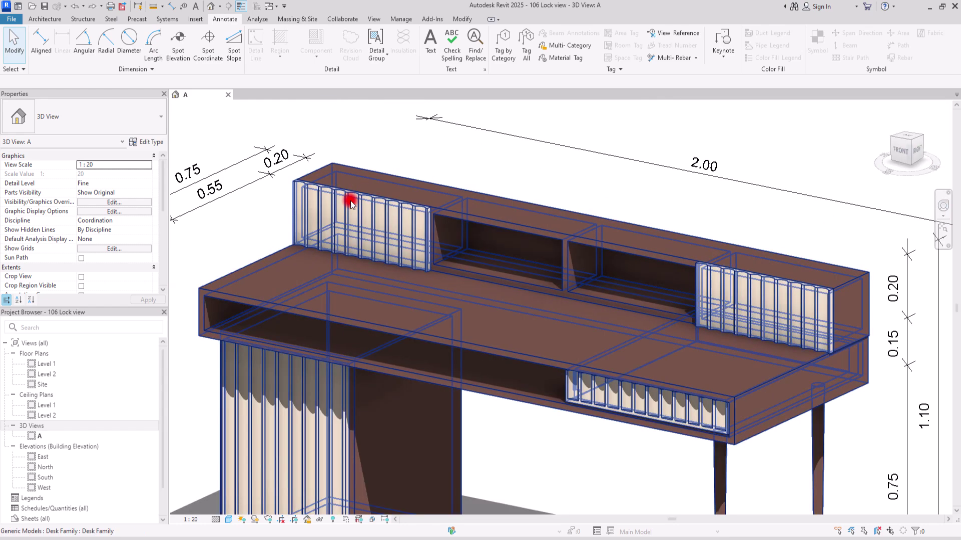
{"action": "middle_click_drag", "start_coordinate": [727, 278], "coordinate": [683, 326]}
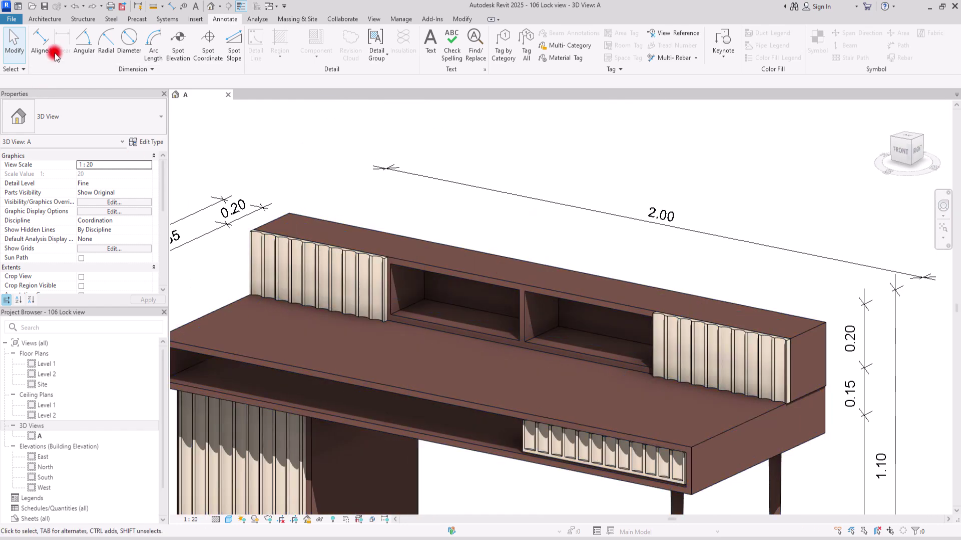
{"action": "left_click", "coordinate": [44, 18]}
{"action": "left_click", "coordinate": [759, 54]}
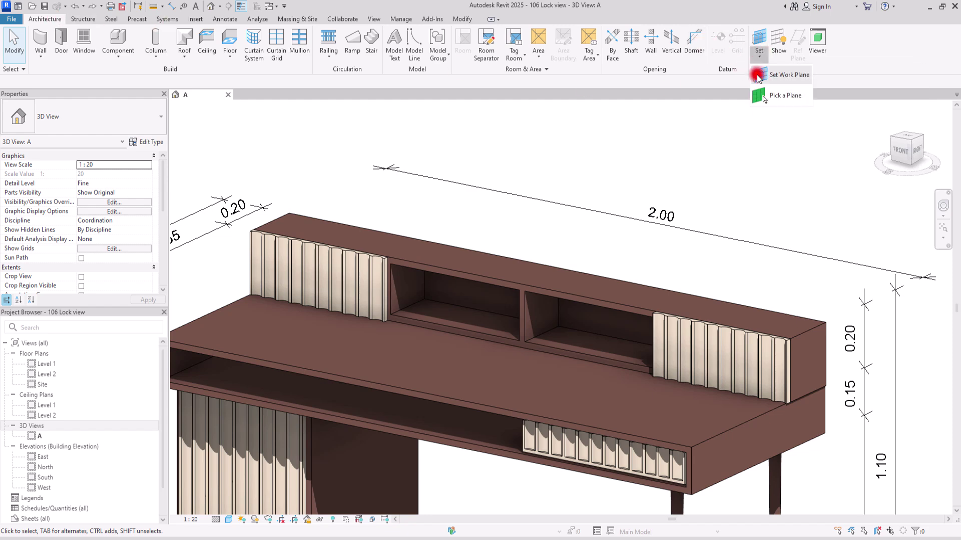
{"action": "left_click", "coordinate": [761, 95]}
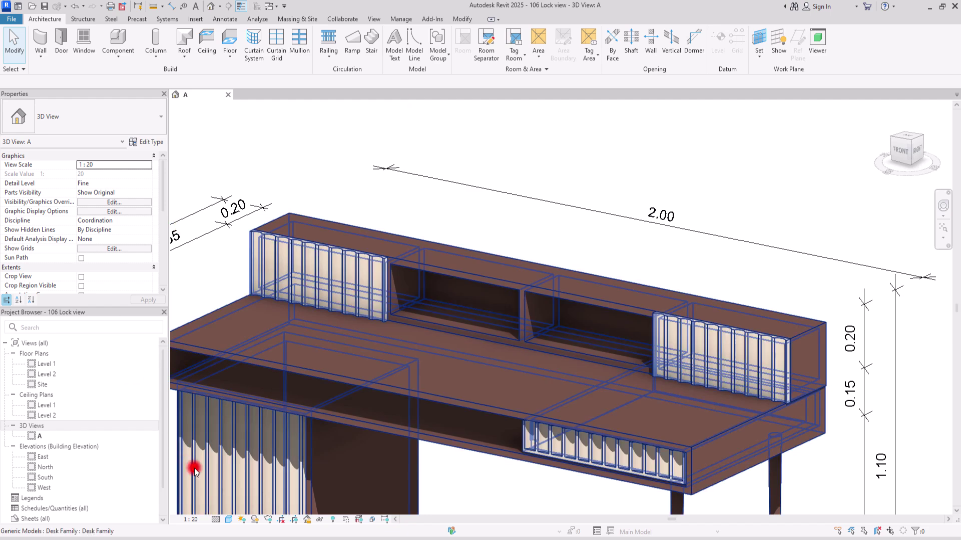
Switch the view to Wireframe and add a chained aligned dimension across the shelf unit's four compartments, inside the overall width dimension.
{"action": "left_click", "coordinate": [233, 518]}
{"action": "left_click", "coordinate": [253, 455]}
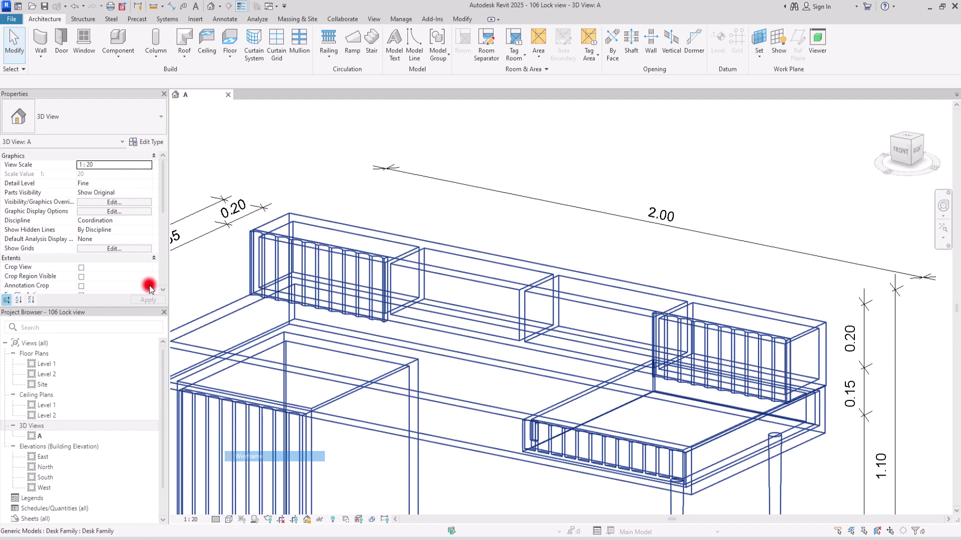
{"action": "left_click", "coordinate": [224, 19]}
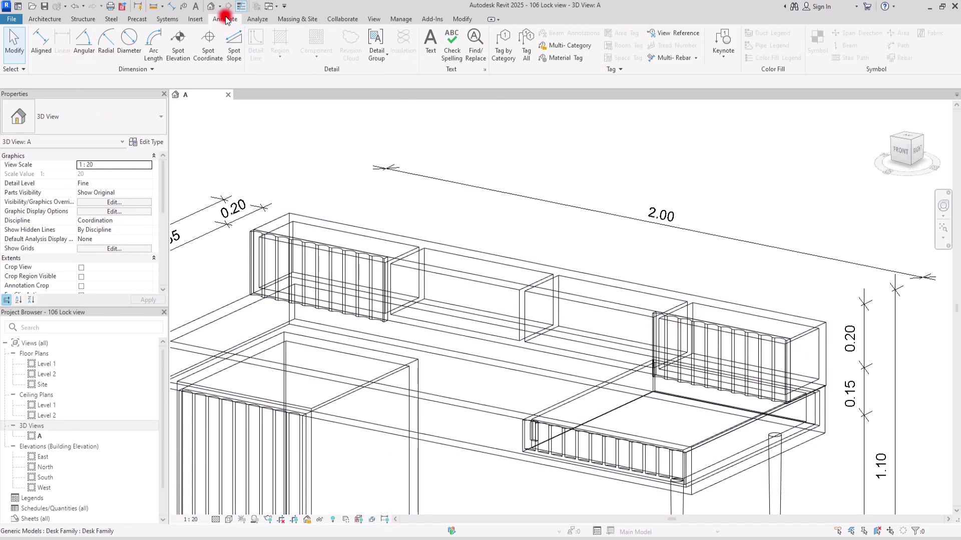
{"action": "left_click", "coordinate": [40, 39]}
{"action": "left_click", "coordinate": [274, 215]}
{"action": "left_click", "coordinate": [408, 255]}
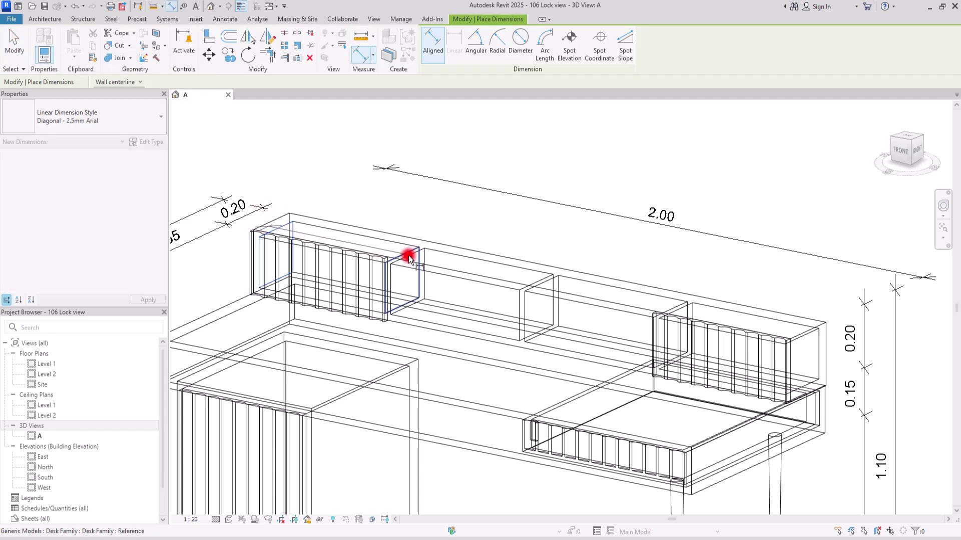
{"action": "left_click", "coordinate": [548, 284]}
{"action": "left_click", "coordinate": [687, 302]}
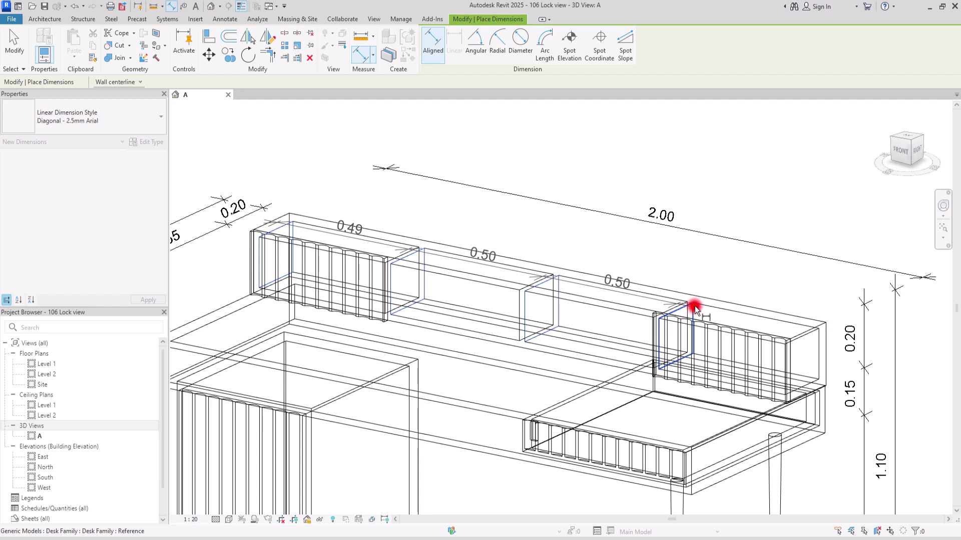
{"action": "left_click", "coordinate": [820, 328]}
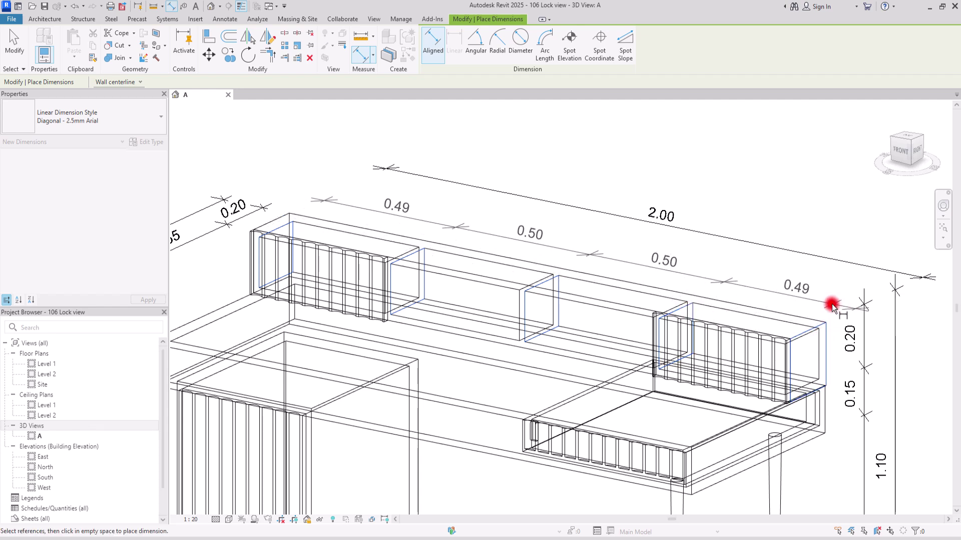
{"action": "left_click", "coordinate": [824, 302]}
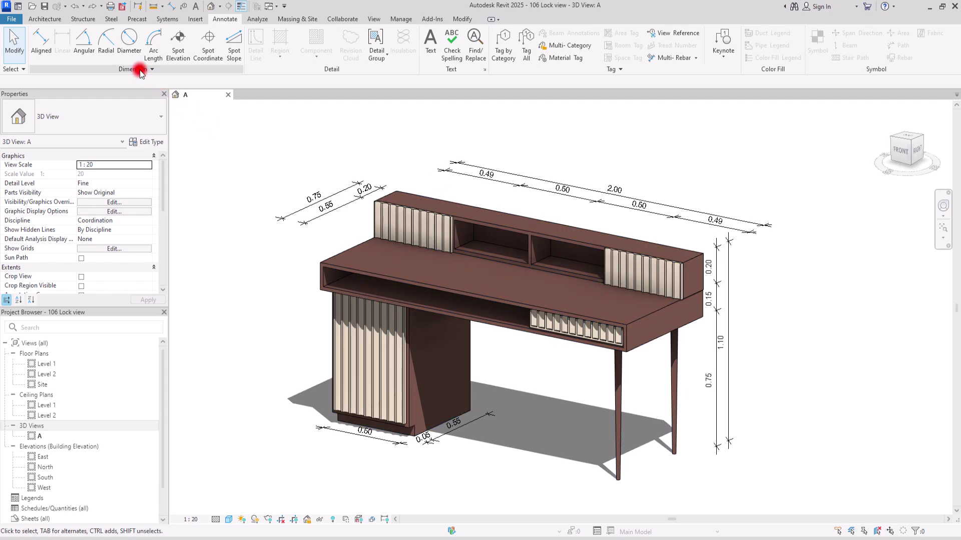
Place a Target (Project) spot elevation on the desktop surface, with its shouldered leader ending beyond the desk's cabinet end.
{"action": "left_click", "coordinate": [176, 39]}
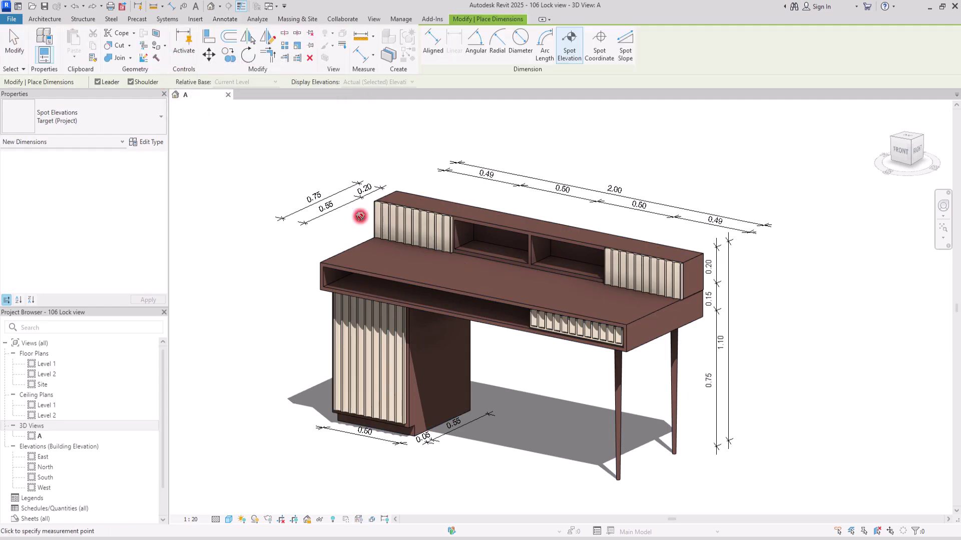
{"action": "scroll", "coordinate": [316, 261], "scroll_direction": "up", "scroll_amount": 3}
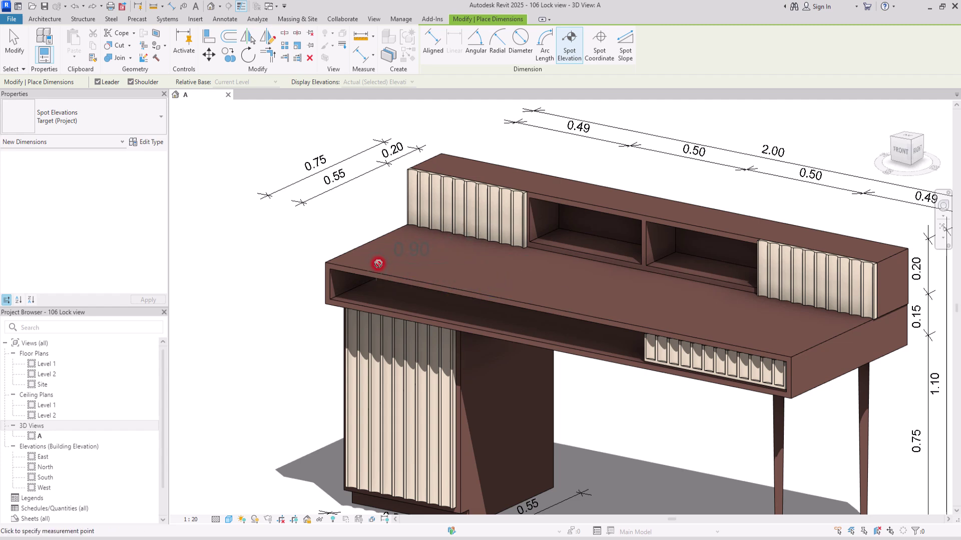
{"action": "left_click", "coordinate": [379, 264]}
{"action": "left_click", "coordinate": [349, 228]}
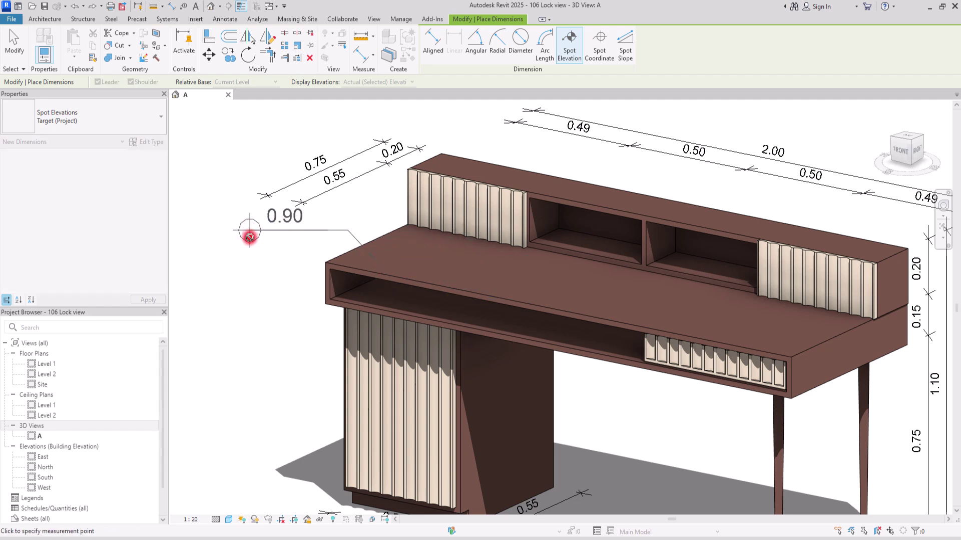
{"action": "left_click", "coordinate": [252, 238]}
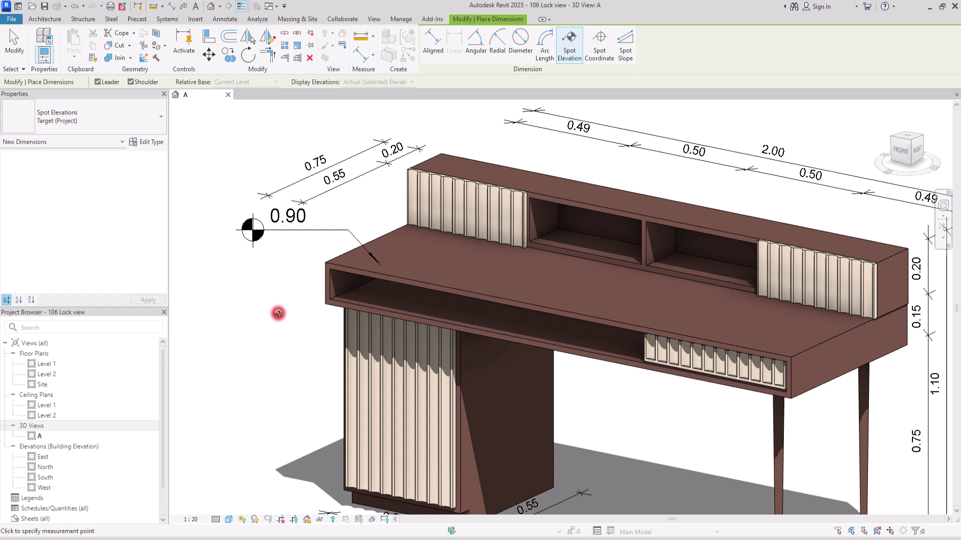
{"action": "key", "text": "Escape"}
{"action": "key", "text": "Escape"}
{"action": "scroll", "coordinate": [272, 314], "scroll_direction": "down", "scroll_amount": 4}
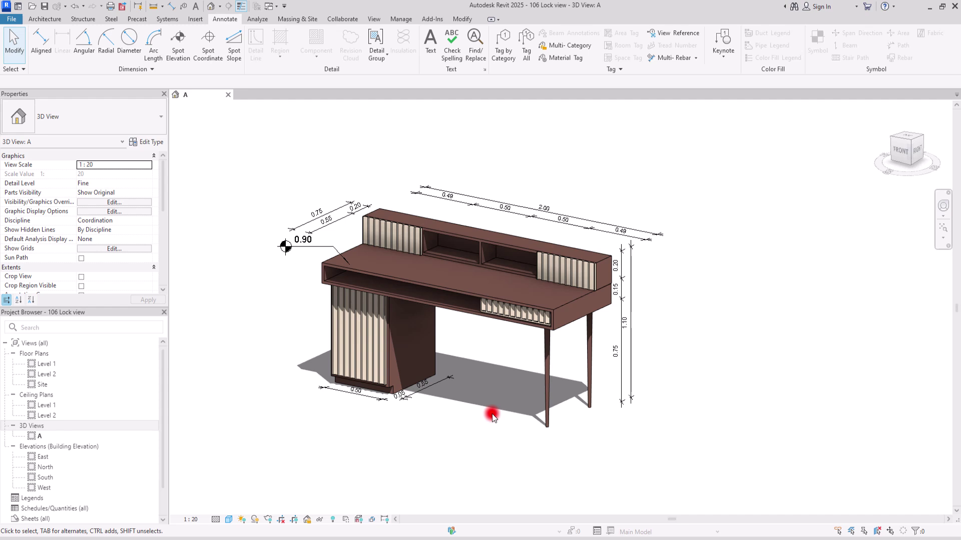
Tag the material of the cabinet's slatted front with M_Material Tag, placing the Light Oak Wood label beside the cabinet base.
{"action": "scroll", "coordinate": [530, 349], "scroll_direction": "up", "scroll_amount": 1}
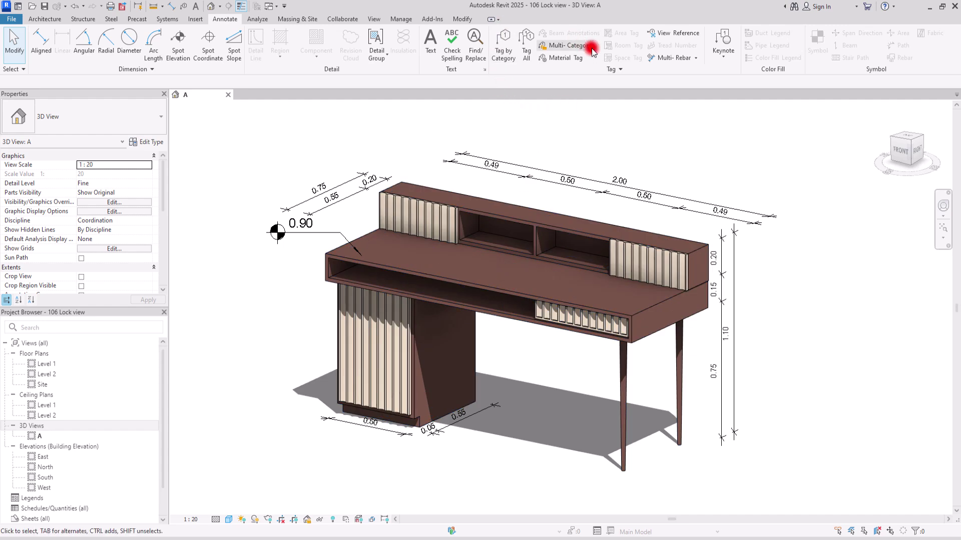
{"action": "left_click", "coordinate": [562, 59]}
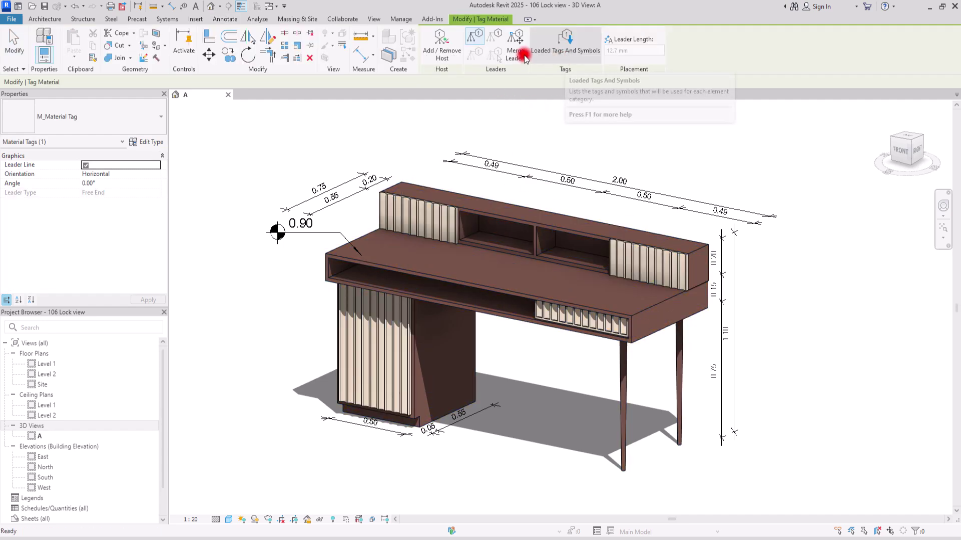
{"action": "left_click", "coordinate": [359, 369]}
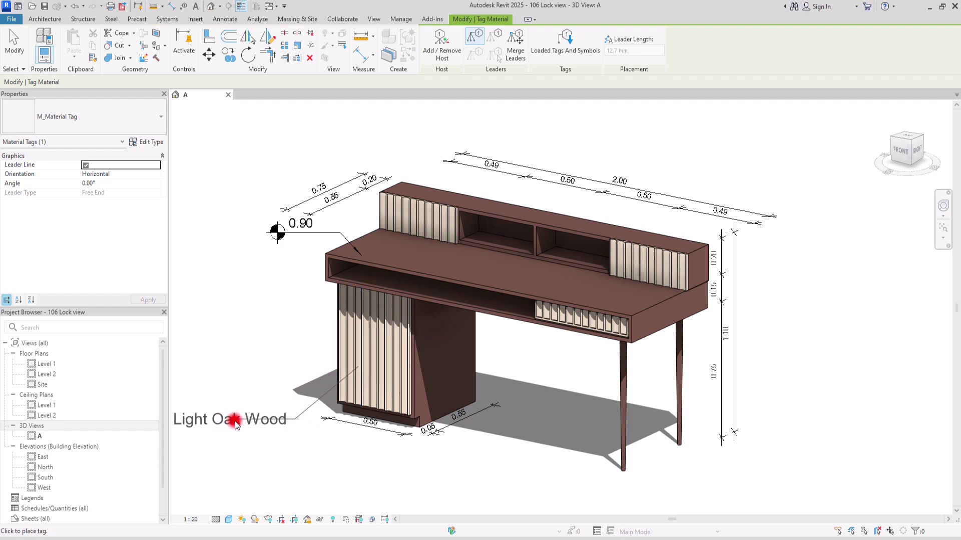
{"action": "left_click", "coordinate": [242, 422]}
{"action": "middle_click_drag", "start_coordinate": [377, 450], "coordinate": [489, 450]}
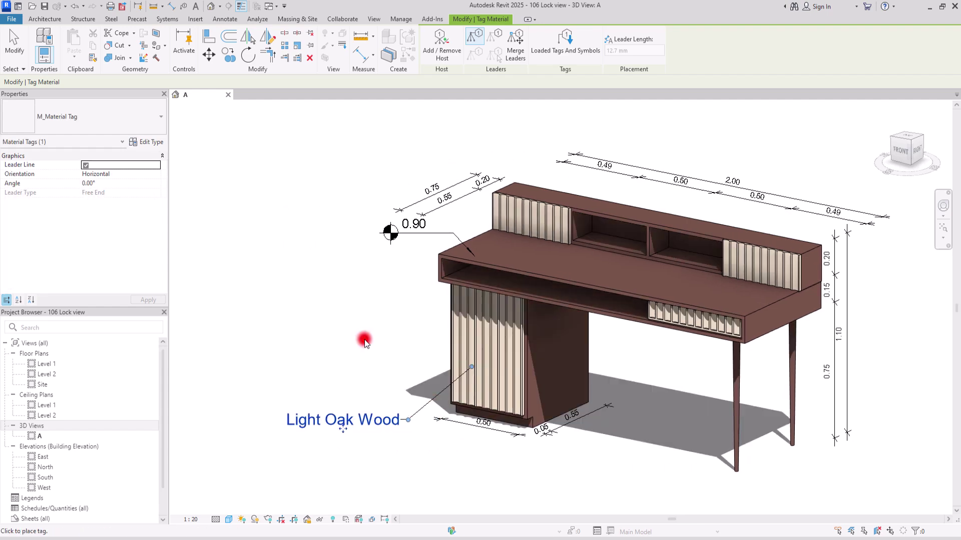
Tag the desk body's material inside the open compartment, placing the Walnut wood label above the cabinet's material tag.
{"action": "scroll", "coordinate": [365, 336], "scroll_direction": "up", "scroll_amount": 2}
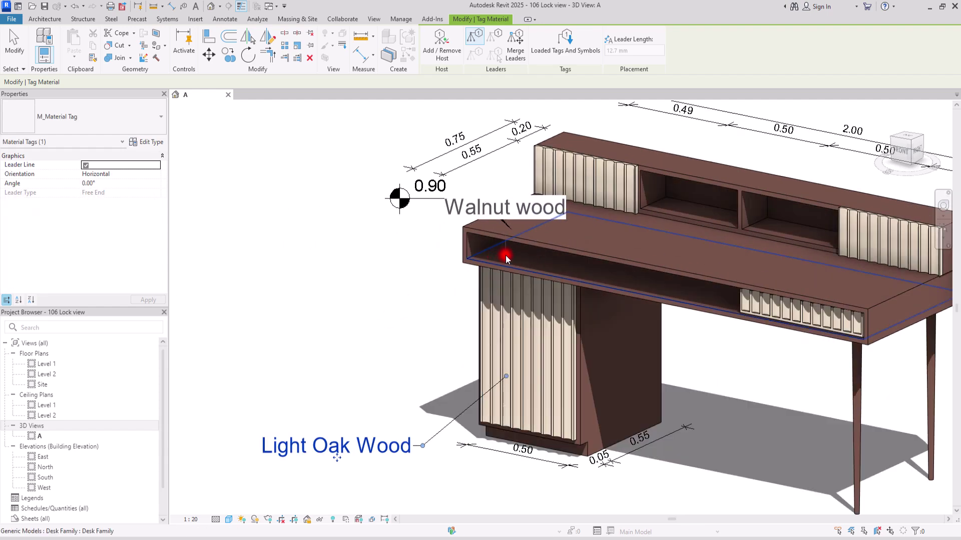
{"action": "left_click", "coordinate": [494, 260]}
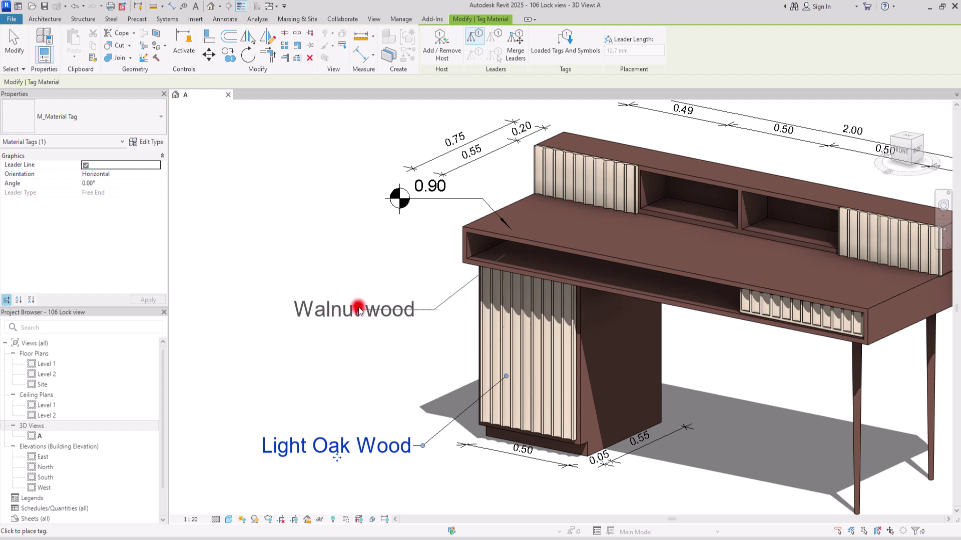
{"action": "left_click", "coordinate": [347, 311]}
{"action": "key", "text": "Escape"}
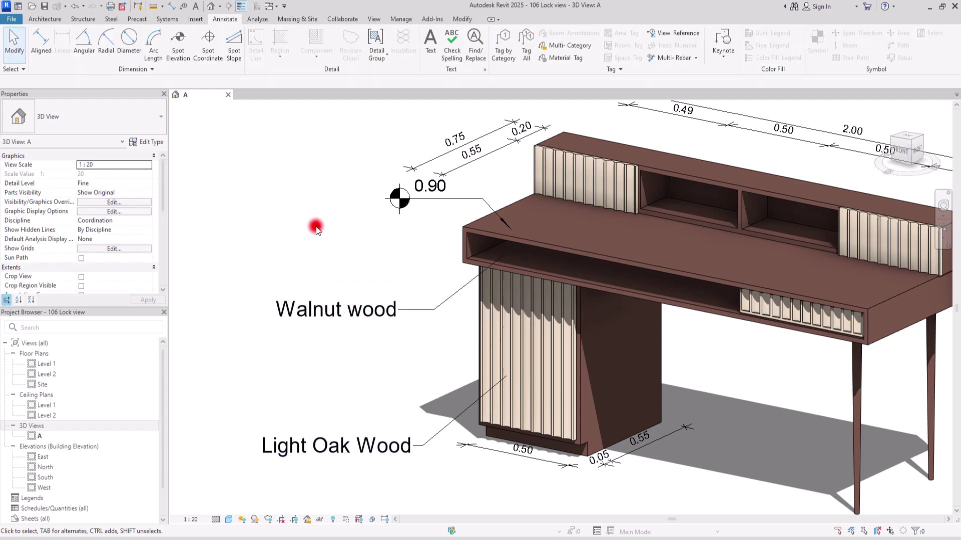
{"action": "key", "text": "z"}
{"action": "key", "text": "f"}
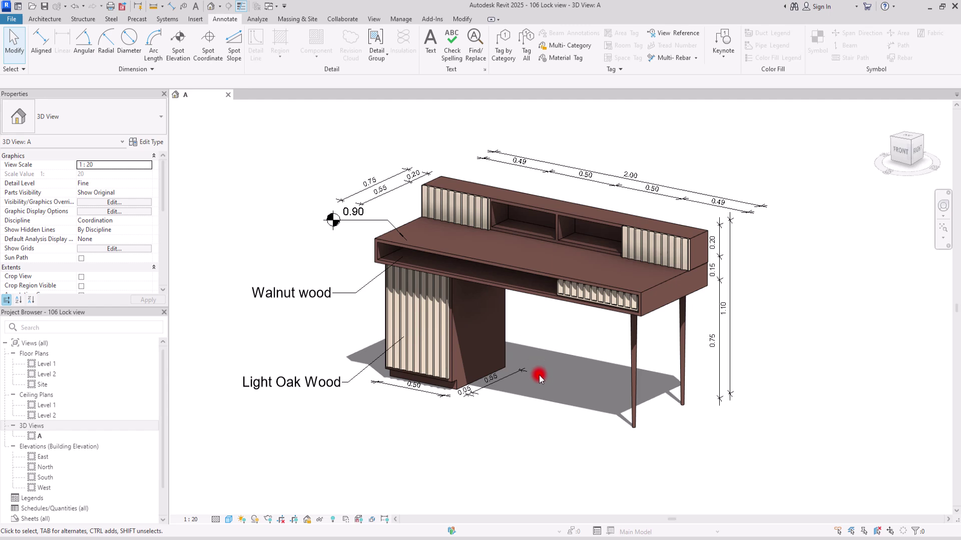
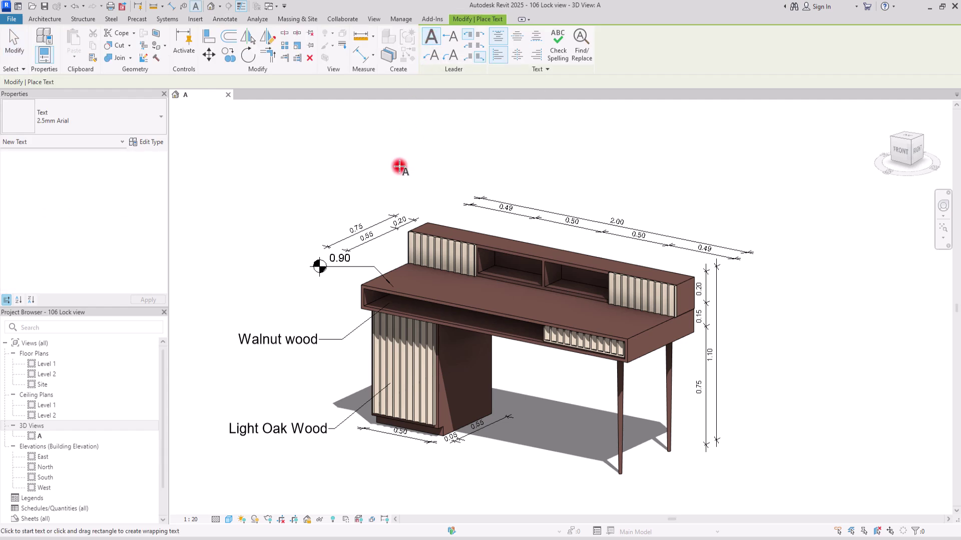
Add a 2.5mm Arial text note reading "Sliding Doors" in the empty area above the desk's cabinet end.
{"action": "left_click_drag", "start_coordinate": [429, 160], "coordinate": [298, 197]}
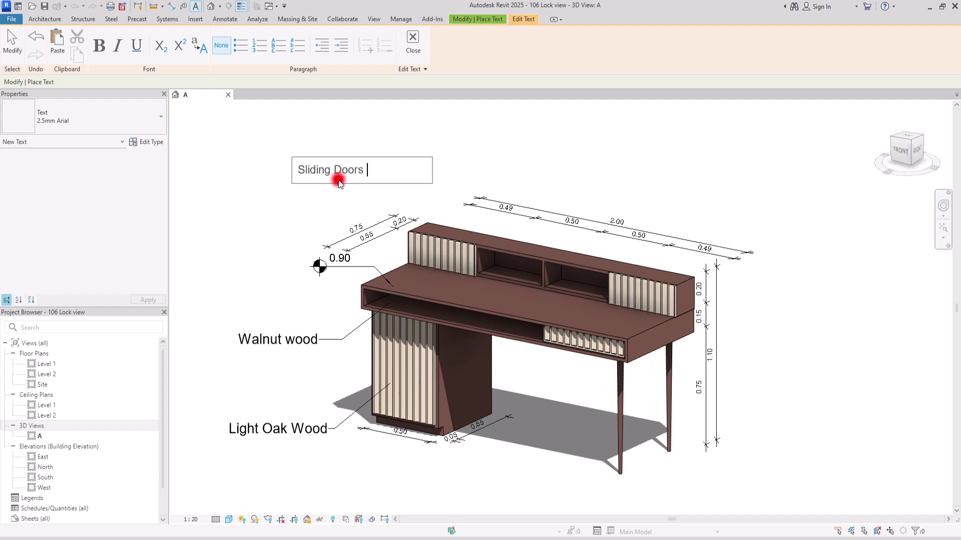
{"action": "left_click", "coordinate": [317, 200]}
{"action": "left_click", "coordinate": [266, 170]}
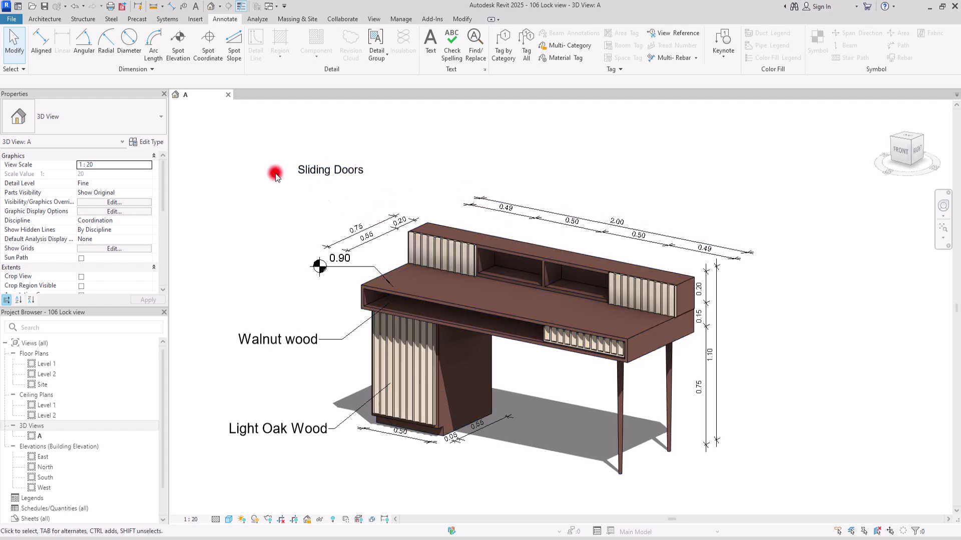
Add a right-side leader to the "Sliding Doors" note, make it an arc leader, and point its arrow at the adjacent upper slatted door.
{"action": "left_click", "coordinate": [346, 170]}
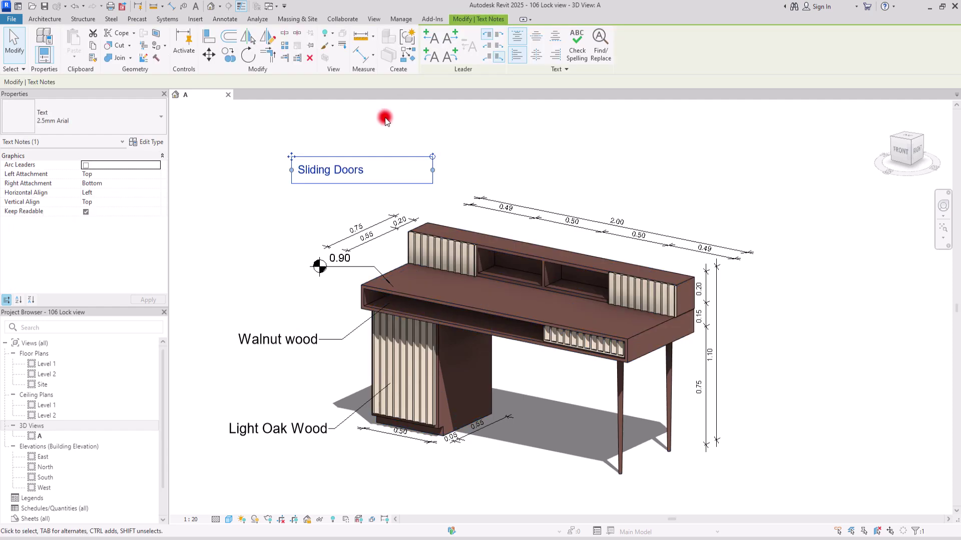
{"action": "left_click", "coordinate": [377, 125]}
{"action": "left_click", "coordinate": [311, 161]}
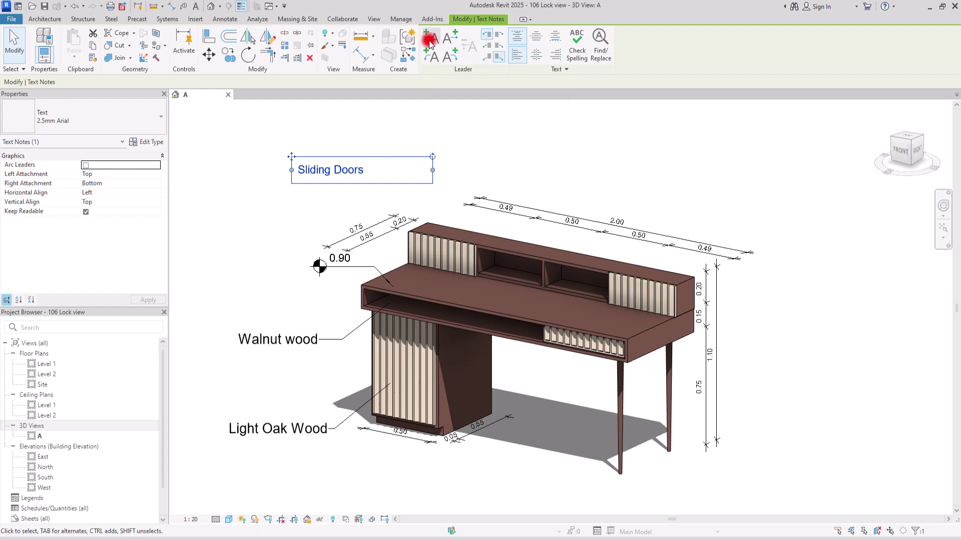
{"action": "left_click", "coordinate": [451, 38]}
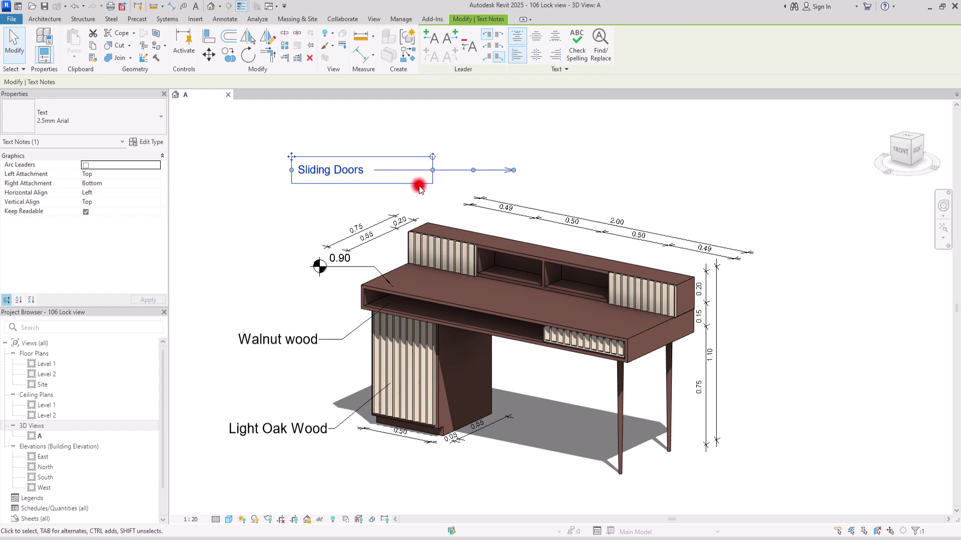
{"action": "left_click", "coordinate": [85, 166]}
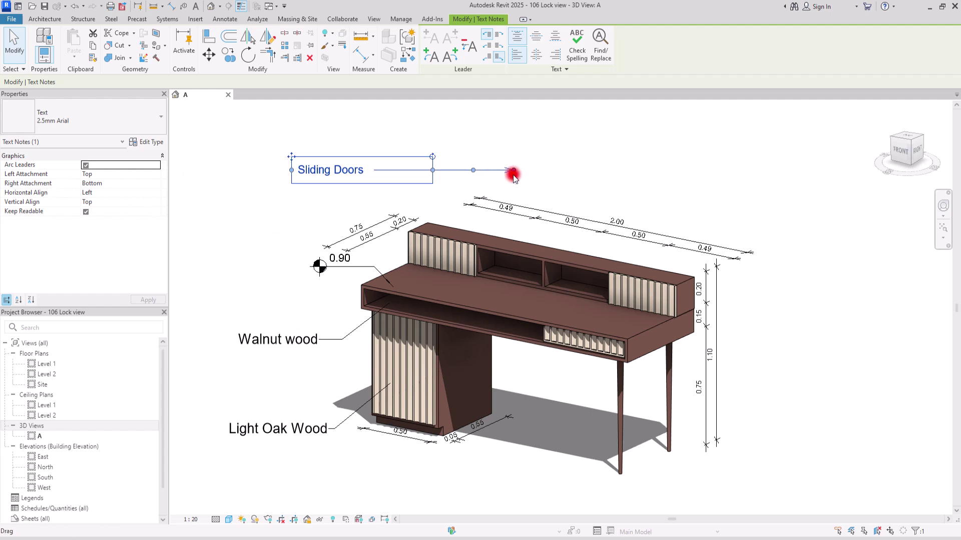
{"action": "left_click_drag", "start_coordinate": [511, 171], "coordinate": [468, 253]}
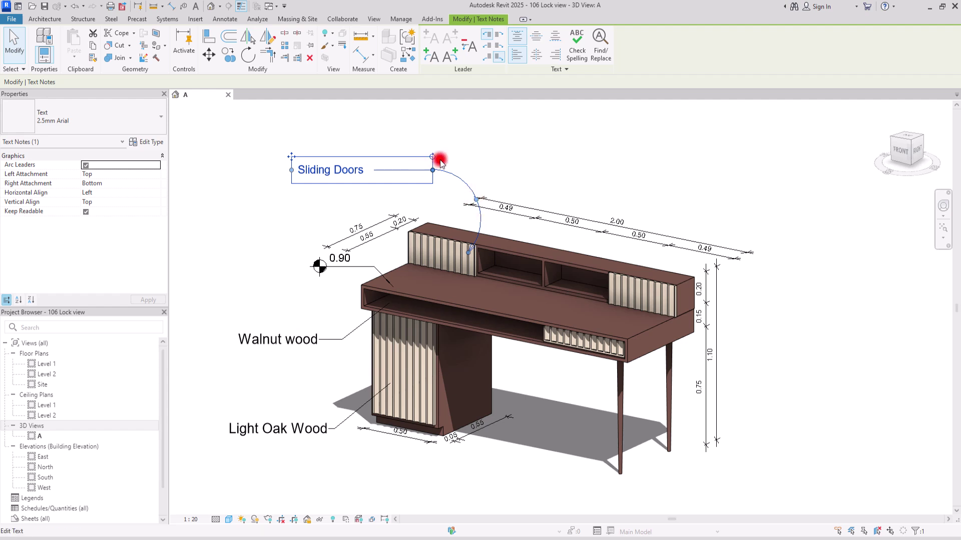
Turn off arc leaders for the "Sliding Doors" note and shift the note with its leader slightly away from the overall length dimension.
{"action": "left_click", "coordinate": [532, 140]}
{"action": "left_click", "coordinate": [425, 177]}
{"action": "left_click", "coordinate": [85, 165]}
{"action": "left_click", "coordinate": [467, 159]}
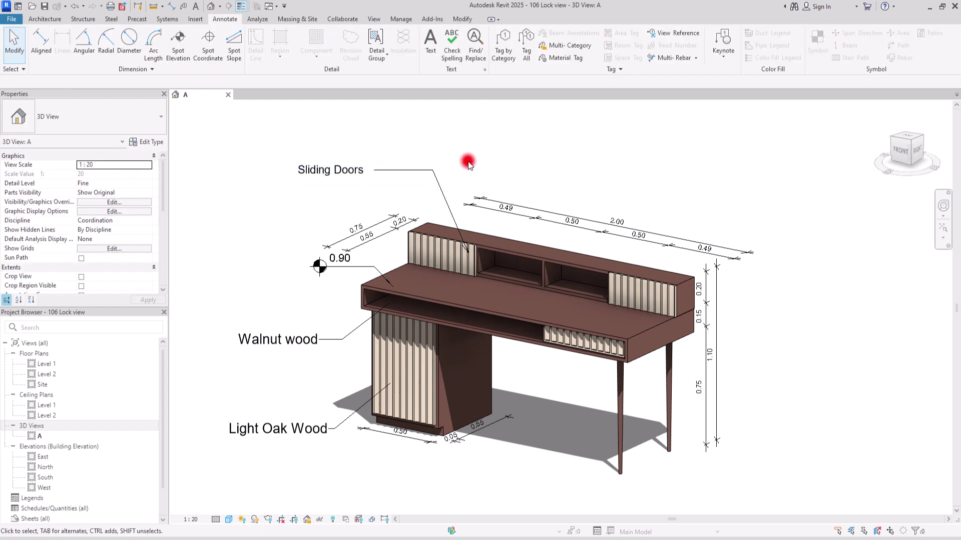
{"action": "left_click", "coordinate": [401, 164]}
{"action": "mouse_move", "coordinate": [438, 176]}
{"action": "left_mouse_down"}
{"action": "mouse_move", "coordinate": [397, 167]}
{"action": "mouse_move", "coordinate": [431, 176]}
{"action": "mouse_move", "coordinate": [418, 169]}
{"action": "left_mouse_up"}
{"action": "left_click", "coordinate": [429, 142]}
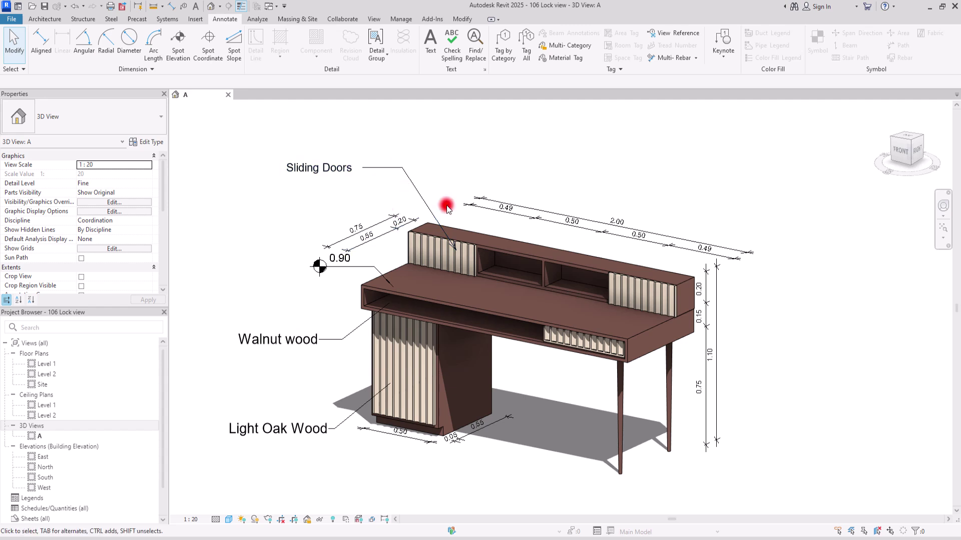
Add a 2.5mm Arial text note reading "Swing Door" and position it under the desktop, between the cabinet and the front leg.
{"action": "left_click", "coordinate": [429, 40]}
{"action": "left_click_drag", "start_coordinate": [452, 464], "coordinate": [553, 491]}
{"action": "left_click", "coordinate": [473, 473]}
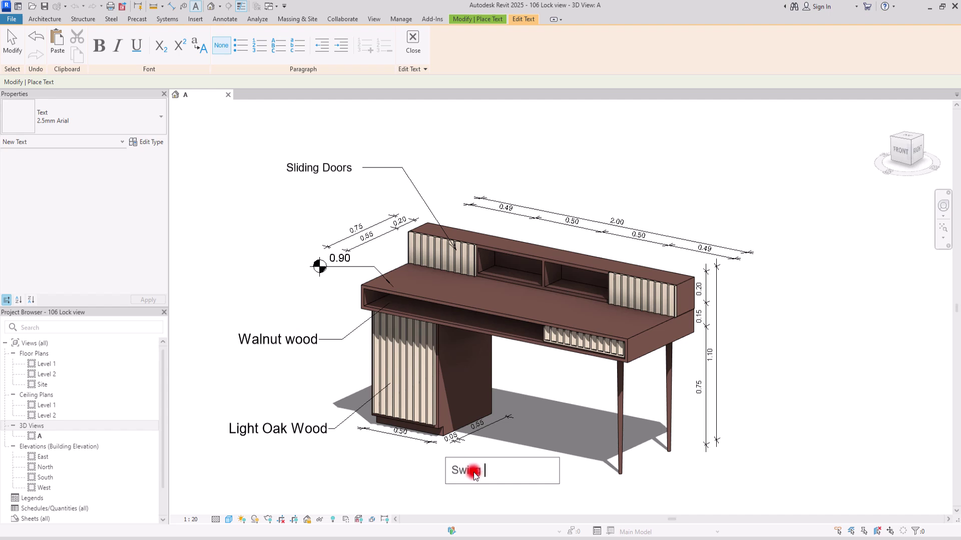
{"action": "type", "text": "Swing Door"}
{"action": "left_click", "coordinate": [549, 427]}
{"action": "left_click", "coordinate": [457, 467]}
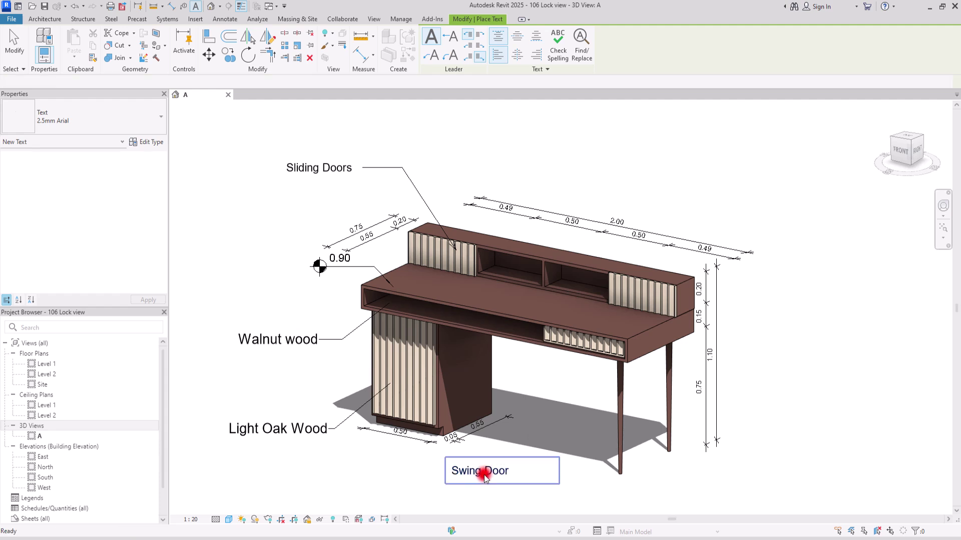
{"action": "left_click_drag", "start_coordinate": [446, 468], "coordinate": [504, 378]}
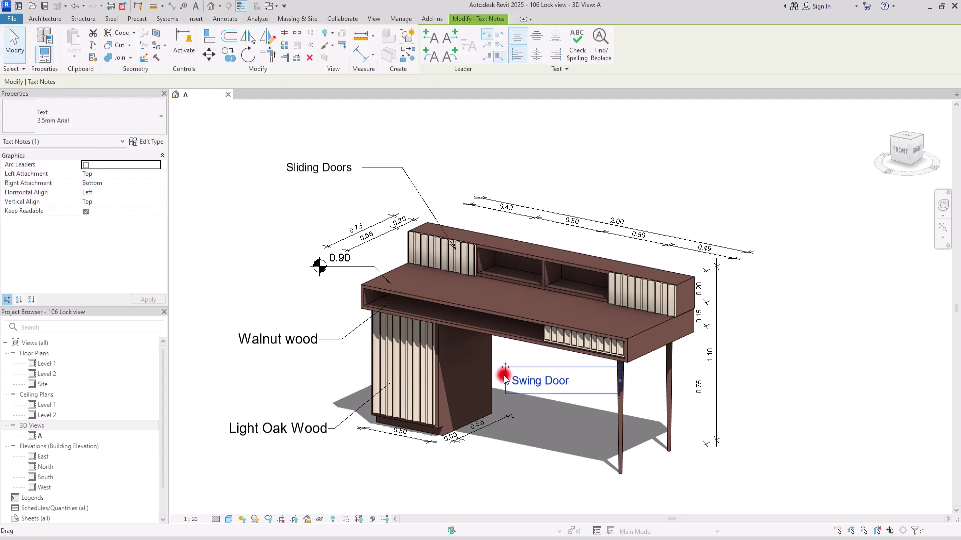
Add a left-side straight leader to the "Swing Door" note, pointing at the cabinet's slatted front with its elbow over the cabinet side.
{"action": "left_click", "coordinate": [430, 37]}
{"action": "left_click_drag", "start_coordinate": [521, 397], "coordinate": [399, 398]}
{"action": "mouse_move", "coordinate": [454, 387]}
{"action": "left_mouse_down"}
{"action": "mouse_move", "coordinate": [465, 378]}
{"action": "mouse_move", "coordinate": [452, 381]}
{"action": "left_mouse_up"}
{"action": "left_click", "coordinate": [611, 361]}
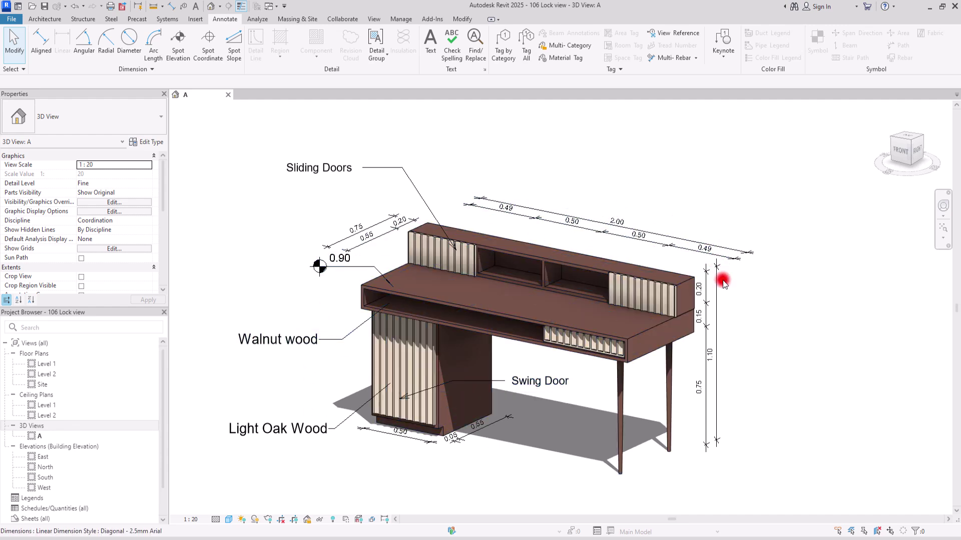
Review the type properties of the "Swing Door" note's text style, including its leader arrowhead and text size, without changing them.
{"action": "left_click", "coordinate": [516, 380]}
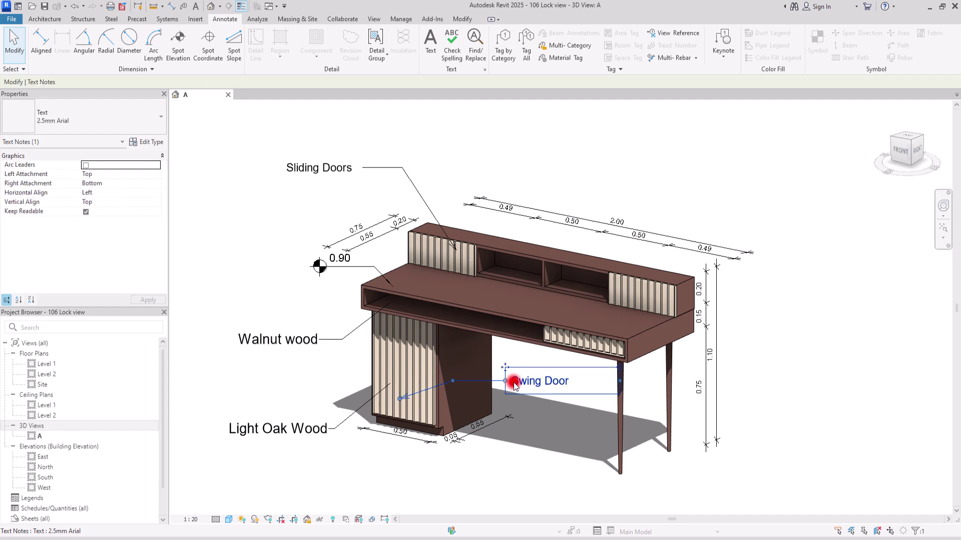
{"action": "left_click", "coordinate": [139, 143]}
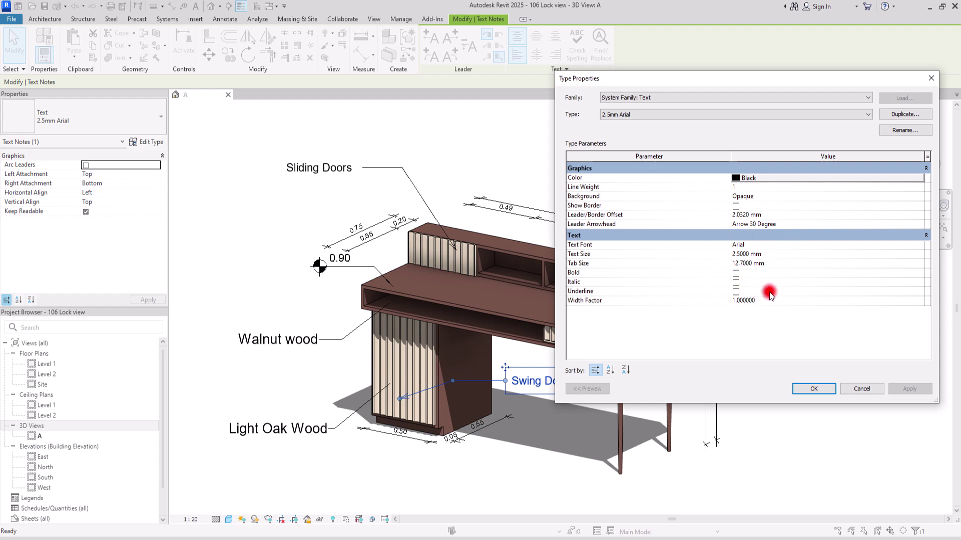
{"action": "left_click", "coordinate": [931, 78]}
{"action": "left_click", "coordinate": [574, 154]}
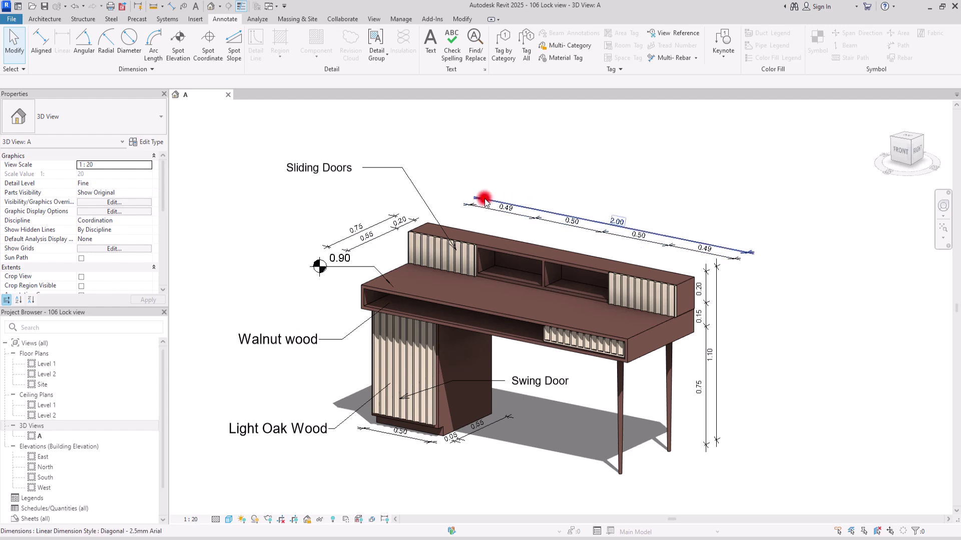